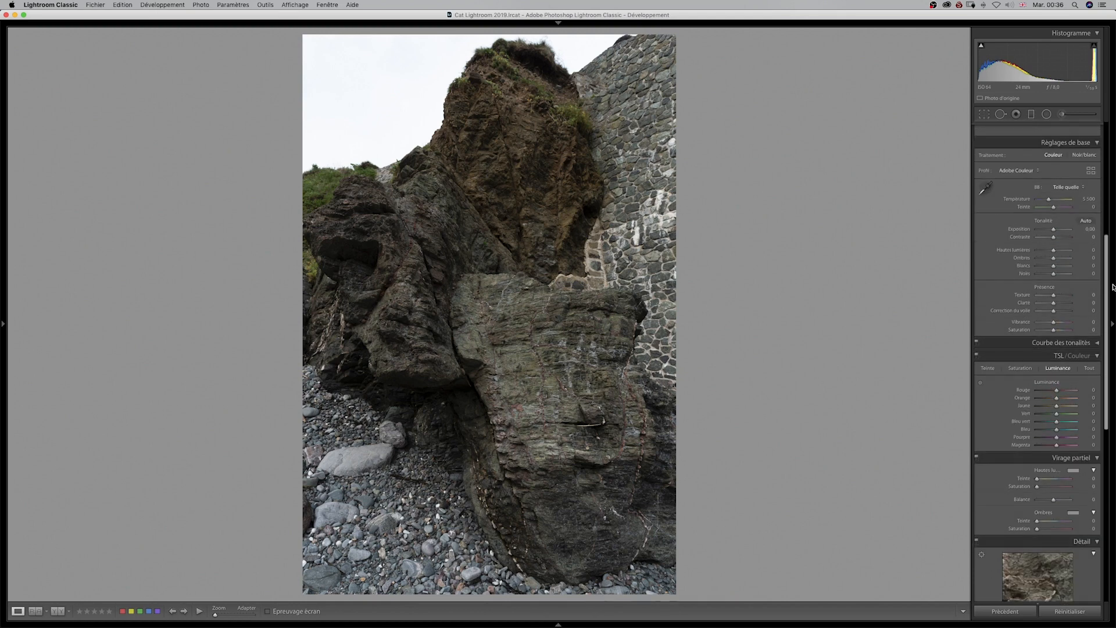
Apply the Camera Matching profile Appareil photo Plat to the cliff photo.
{"action": "left_click", "coordinate": [1091, 170]}
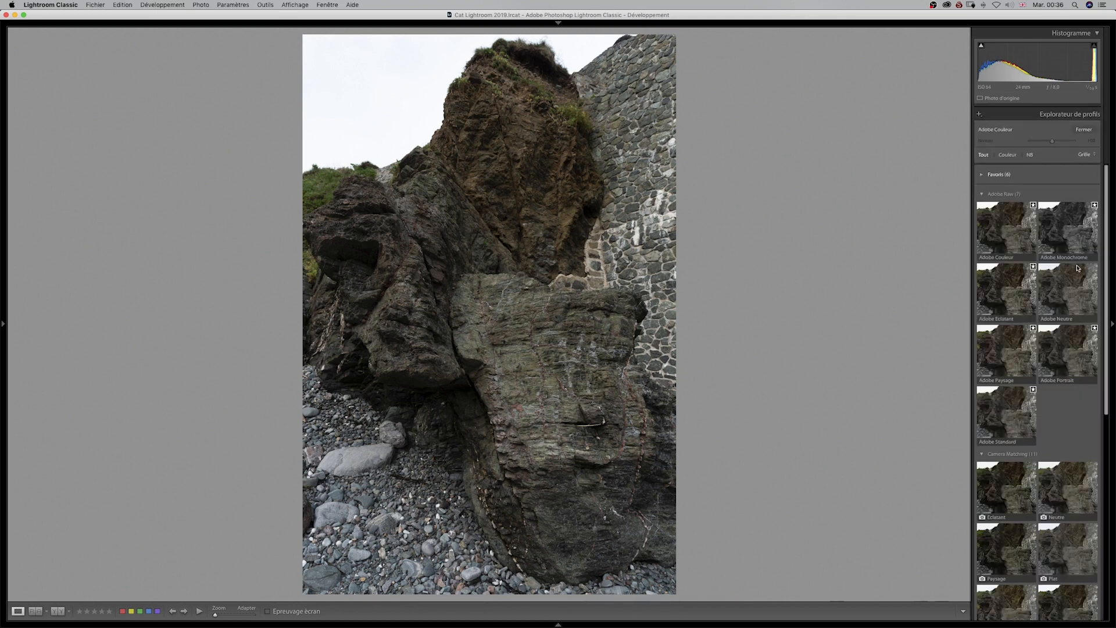
{"action": "left_click", "coordinate": [1066, 550]}
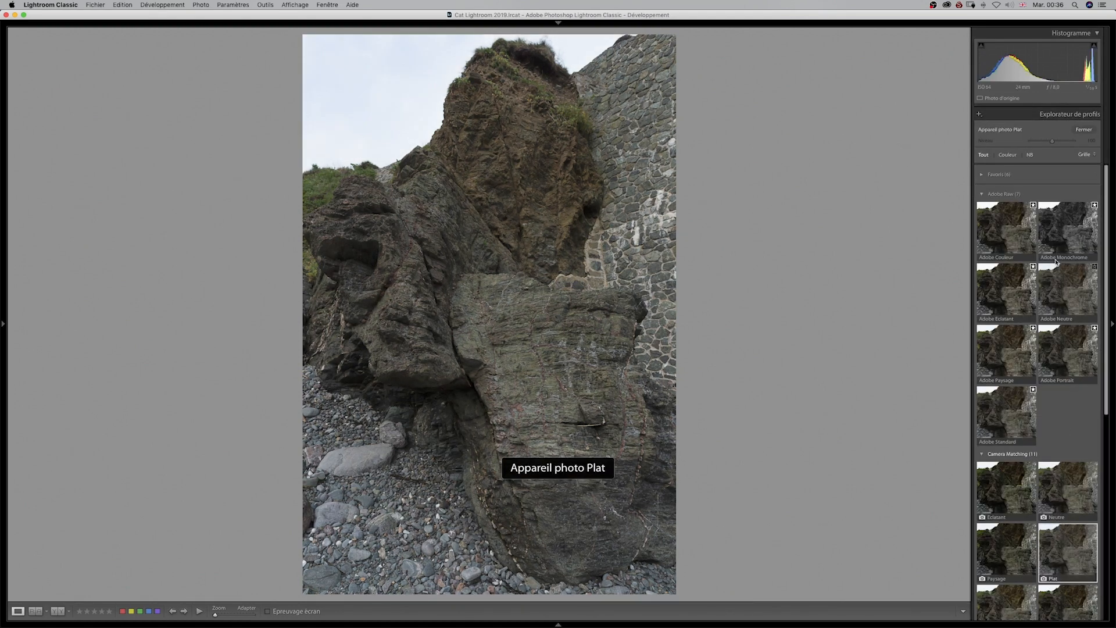
{"action": "left_click", "coordinate": [1083, 130]}
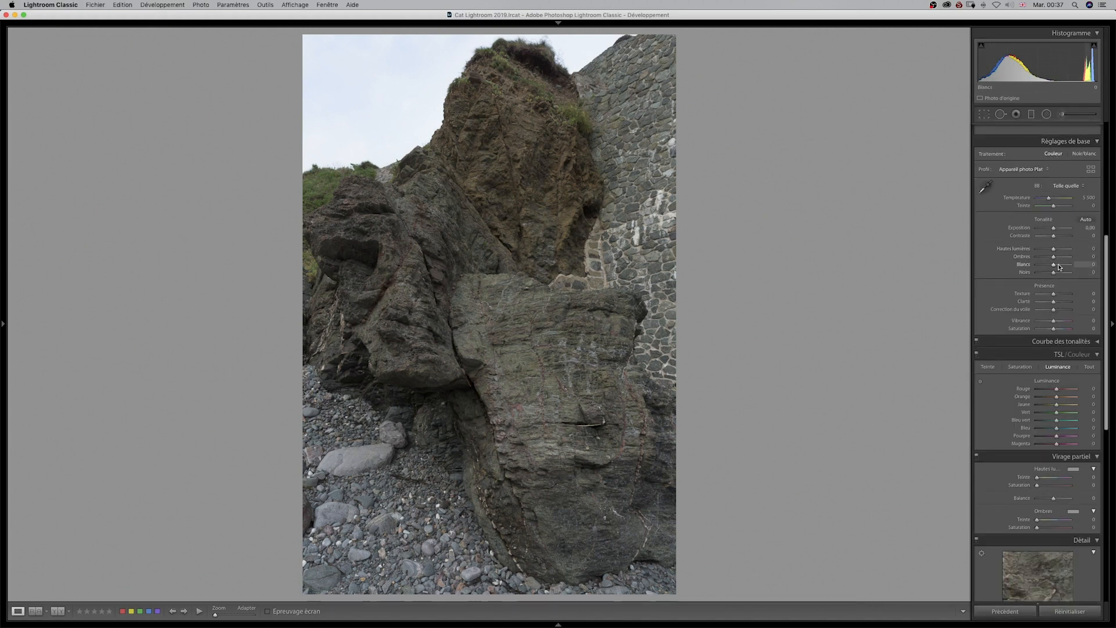
Flatten the photo's tonality with Hautes lumières at -66, Ombres at +59, Blancs at -100 and Noirs at +56.
{"action": "mouse_move", "coordinate": [1054, 260]}
{"action": "left_mouse_down"}
{"action": "mouse_move", "coordinate": [1064, 259]}
{"action": "mouse_move", "coordinate": [1043, 251]}
{"action": "left_mouse_up"}
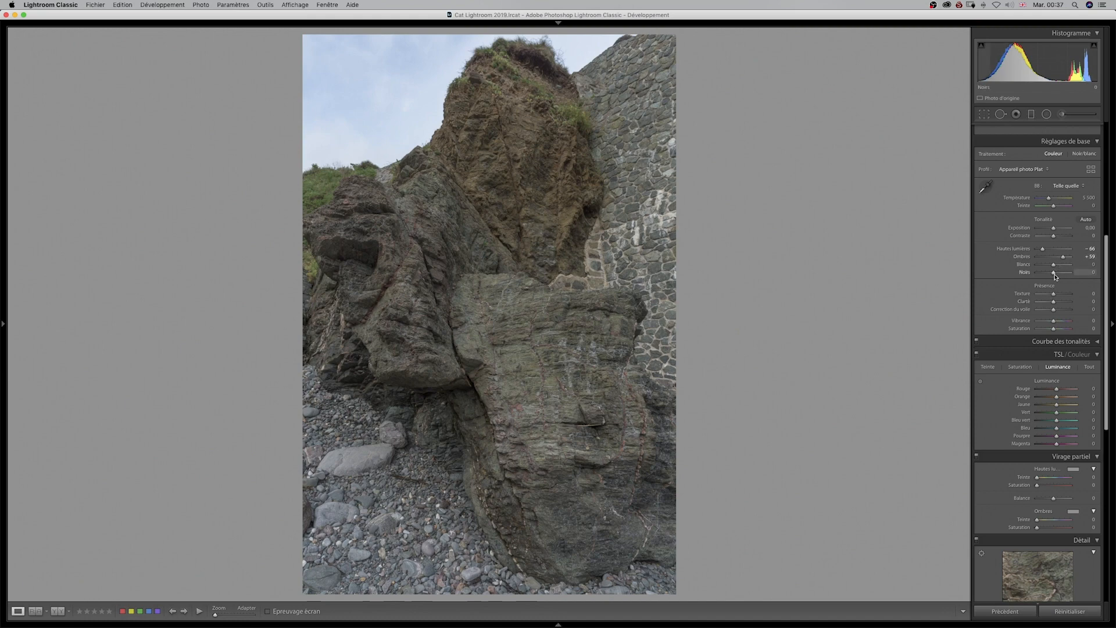
{"action": "mouse_move", "coordinate": [1055, 274]}
{"action": "left_mouse_down"}
{"action": "mouse_move", "coordinate": [1071, 274]}
{"action": "mouse_move", "coordinate": [1036, 266]}
{"action": "left_mouse_up"}
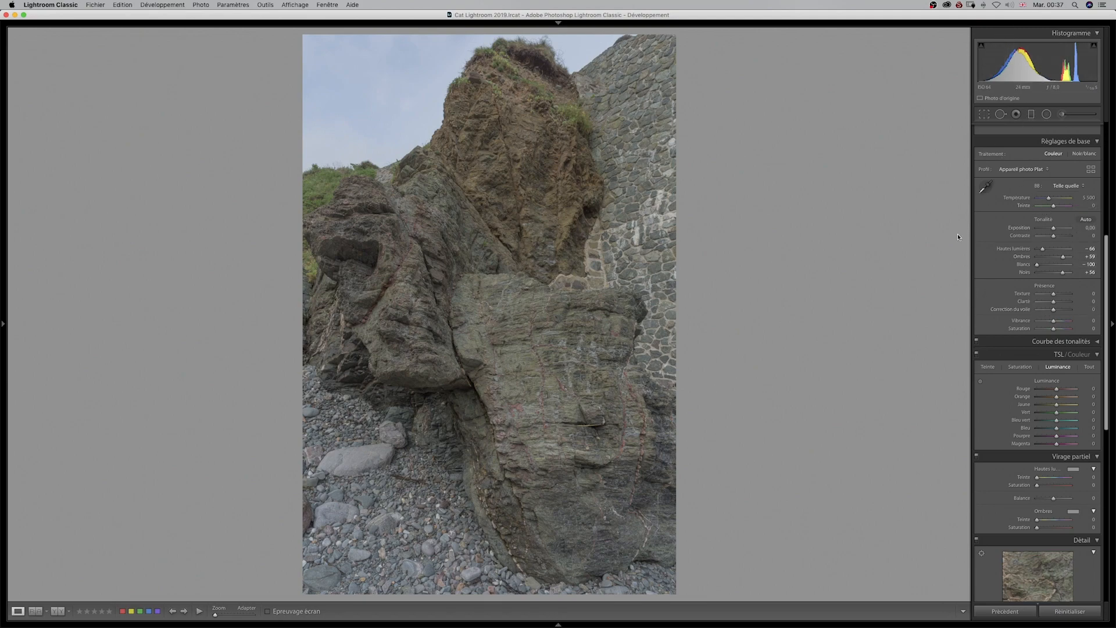
Set the white balance by sampling a neutral grey stone on the wall beside the cliff.
{"action": "left_click", "coordinate": [561, 333]}
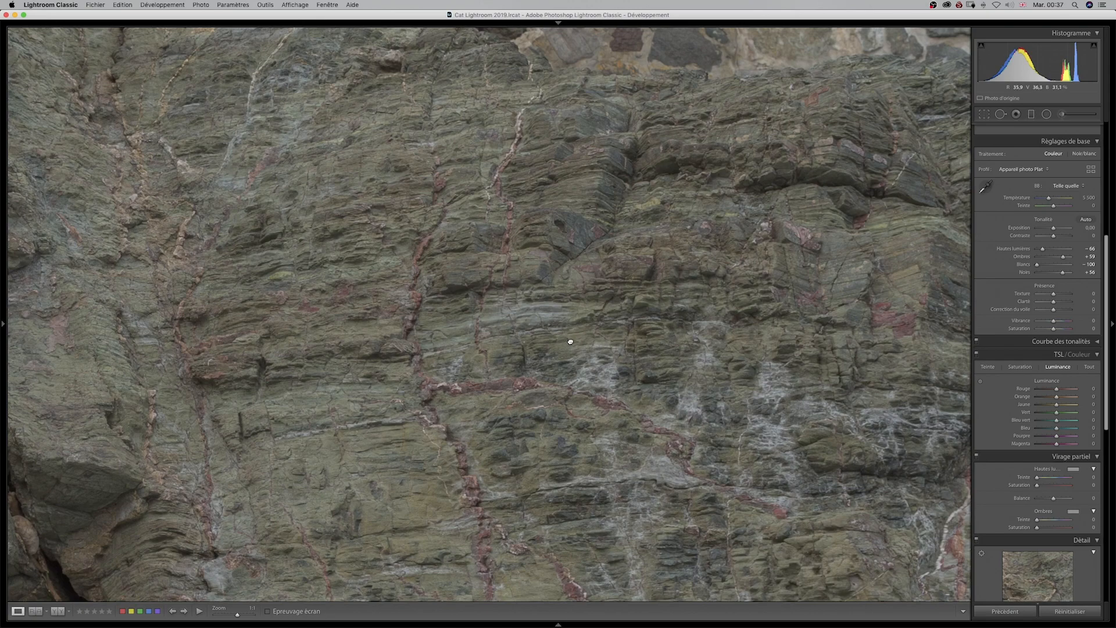
{"action": "left_click", "coordinate": [570, 342]}
{"action": "left_click", "coordinate": [407, 290]}
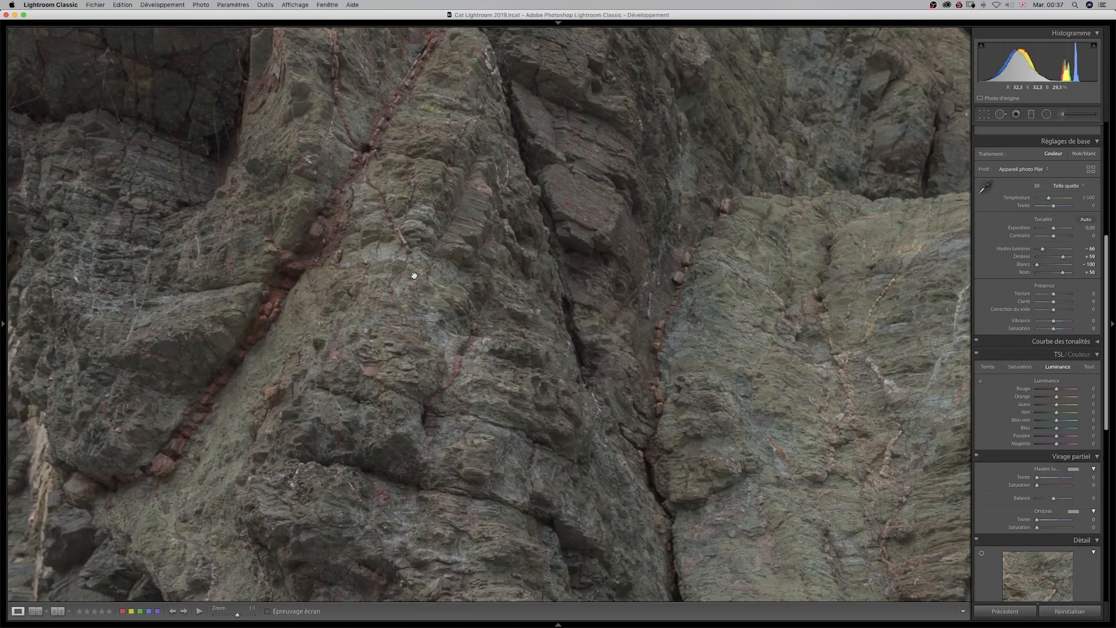
{"action": "left_click", "coordinate": [651, 306]}
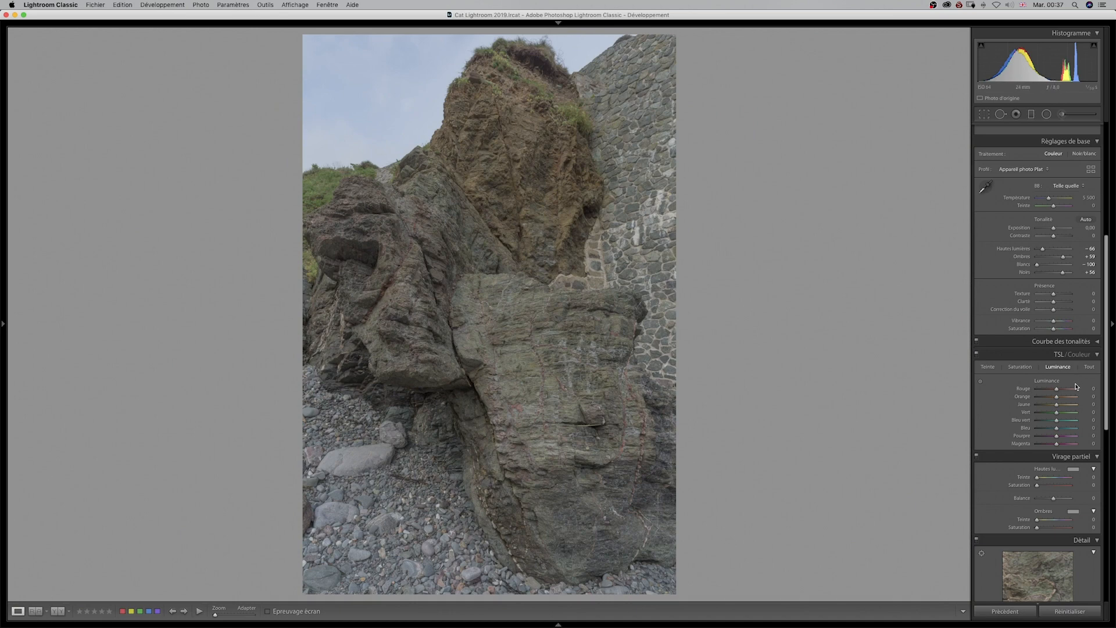
{"action": "left_click", "coordinate": [984, 190]}
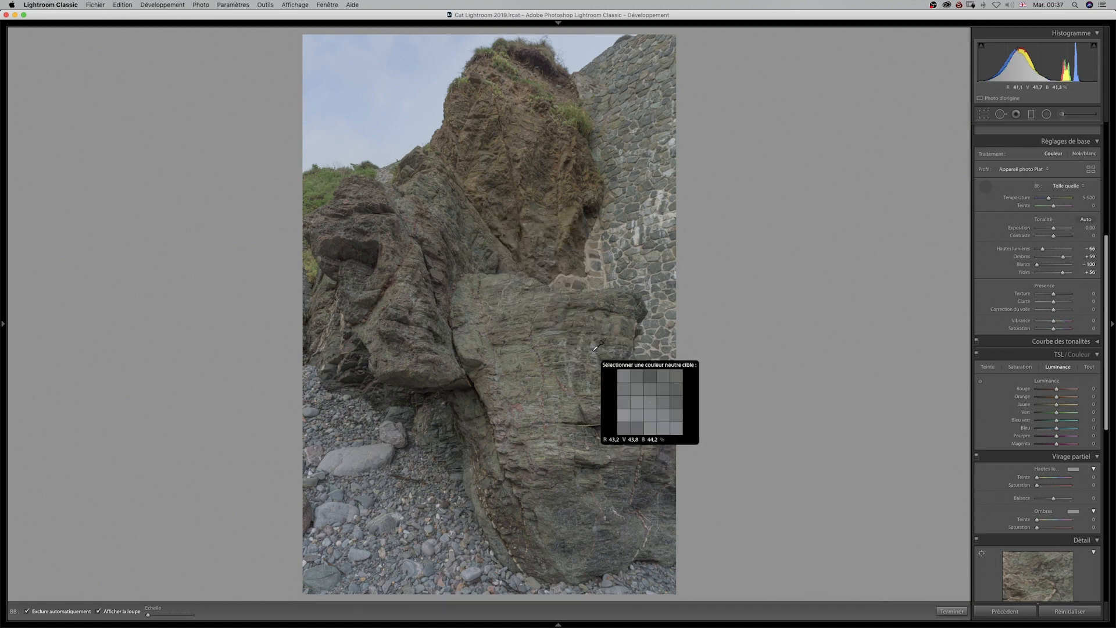
{"action": "left_click", "coordinate": [649, 281]}
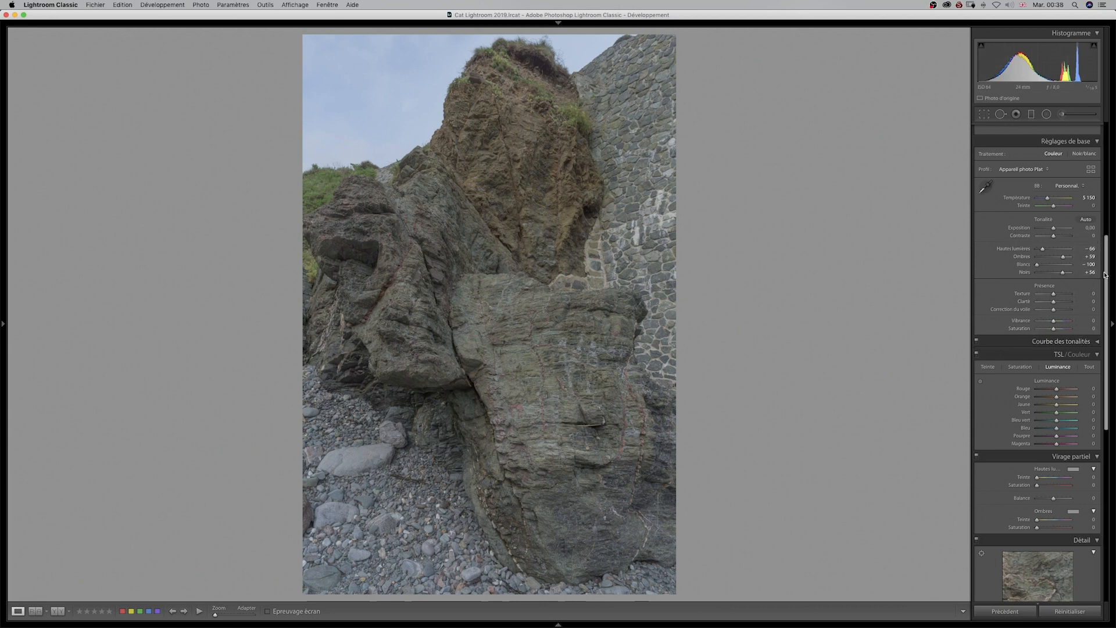
Raise Texture and Clarté slightly, to about +15 each, to bring out the rock relief.
{"action": "left_click_drag", "start_coordinate": [1108, 270], "coordinate": [1113, 337]}
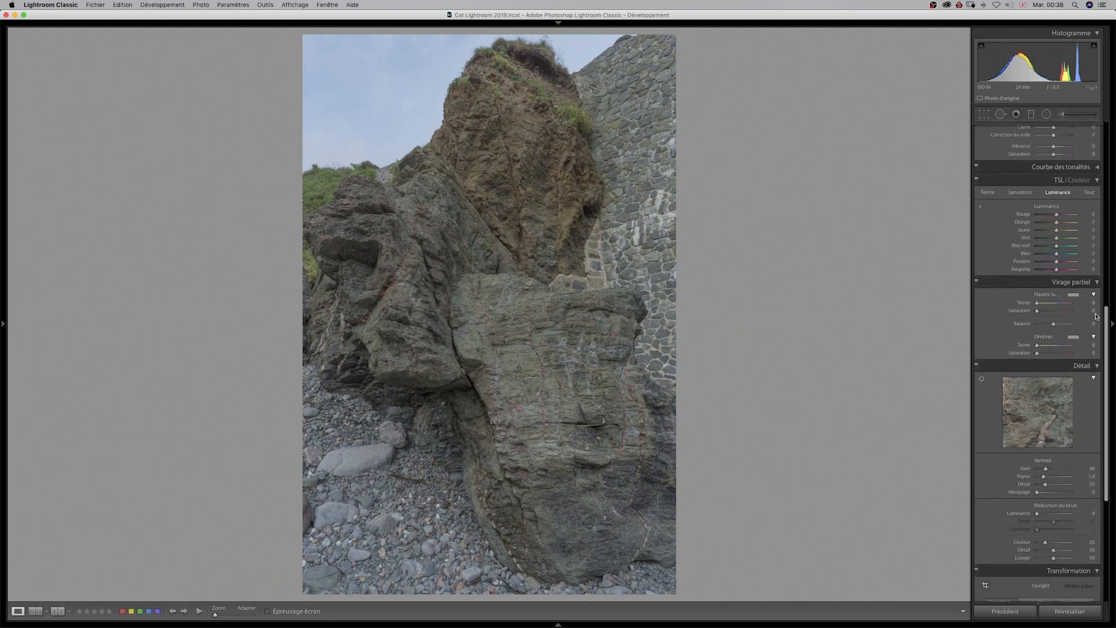
{"action": "left_click_drag", "start_coordinate": [1108, 318], "coordinate": [1100, 174]}
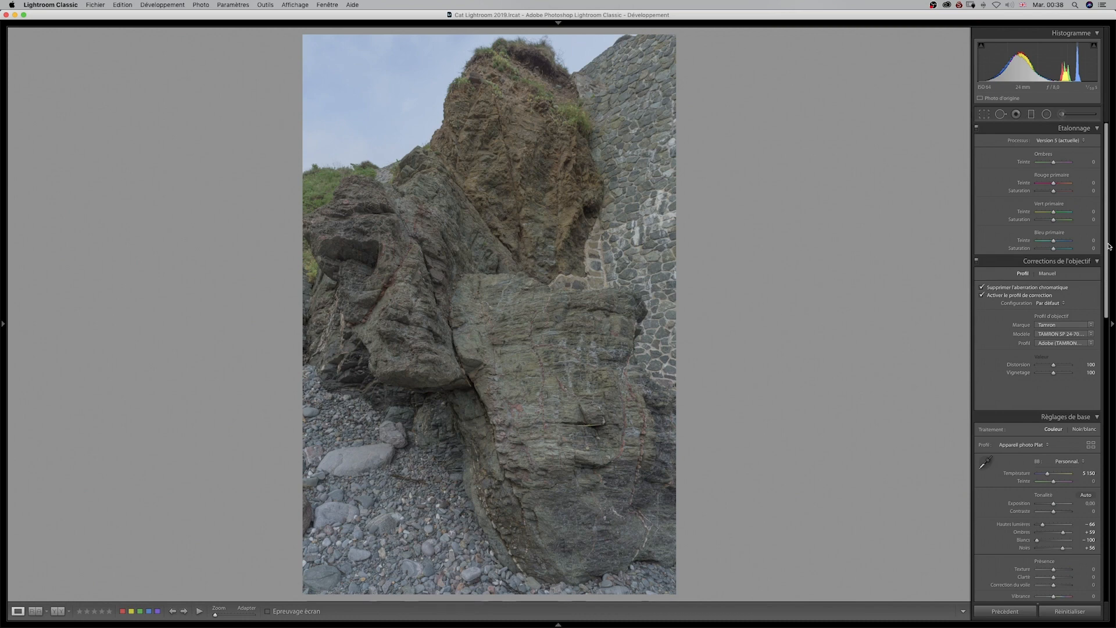
{"action": "left_click_drag", "start_coordinate": [1107, 232], "coordinate": [1107, 312]}
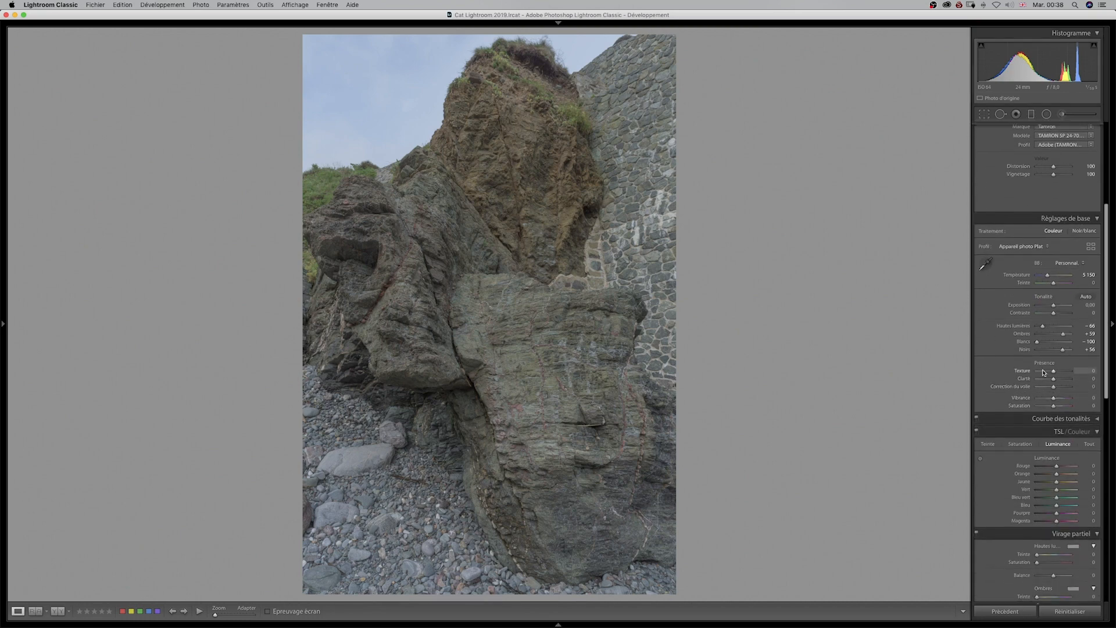
{"action": "left_click_drag", "start_coordinate": [1055, 381], "coordinate": [1059, 381]}
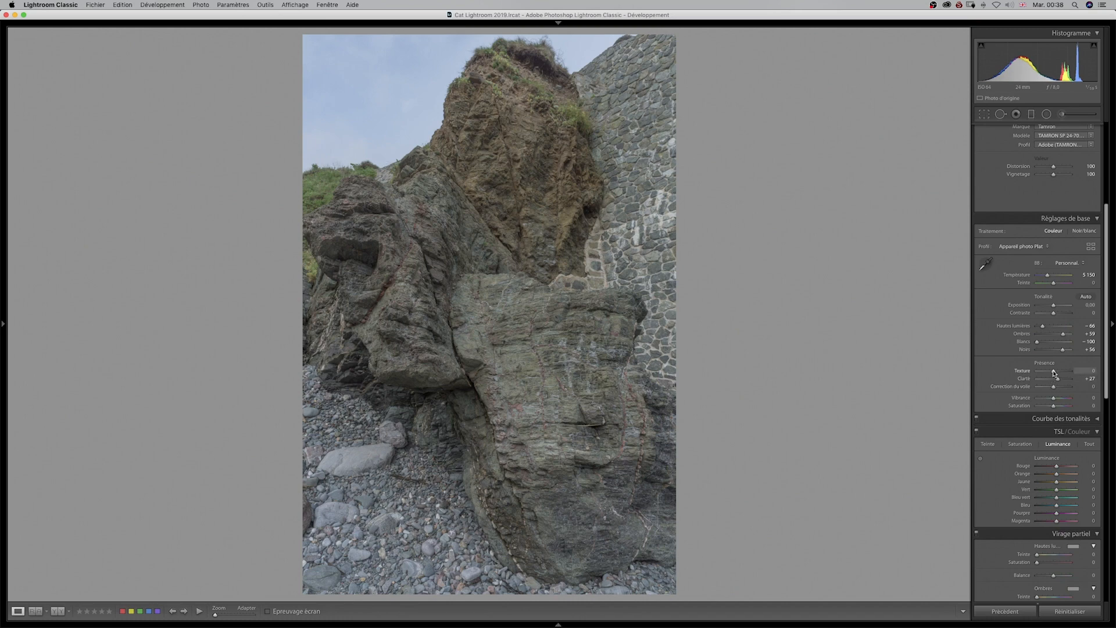
{"action": "left_click_drag", "start_coordinate": [1055, 373], "coordinate": [1060, 373]}
{"action": "left_click_drag", "start_coordinate": [1059, 379], "coordinate": [1056, 380]}
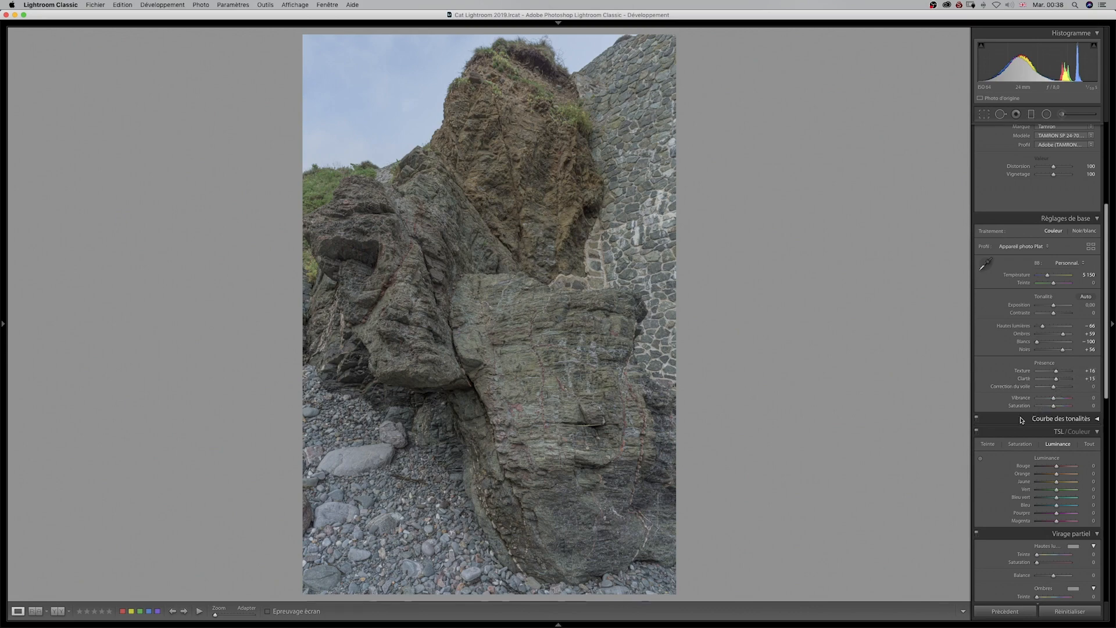
Check the rock detail up close and send a copy with the Lightroom adjustments to Luminar 4 for editing.
{"action": "left_click", "coordinate": [551, 354]}
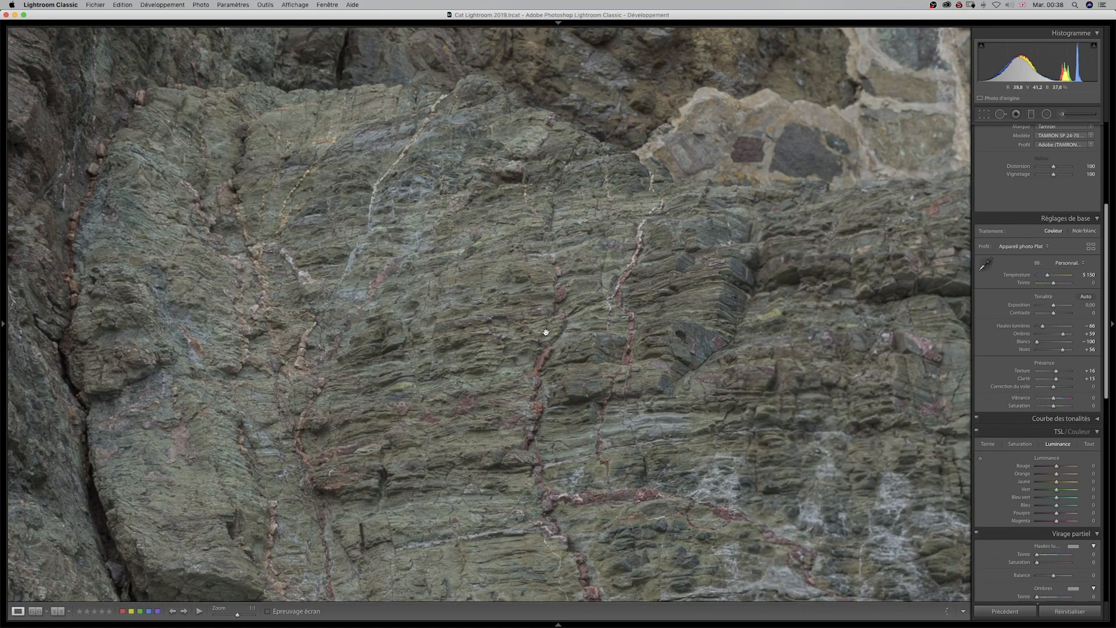
{"action": "left_click", "coordinate": [552, 339]}
{"action": "left_click", "coordinate": [585, 272]}
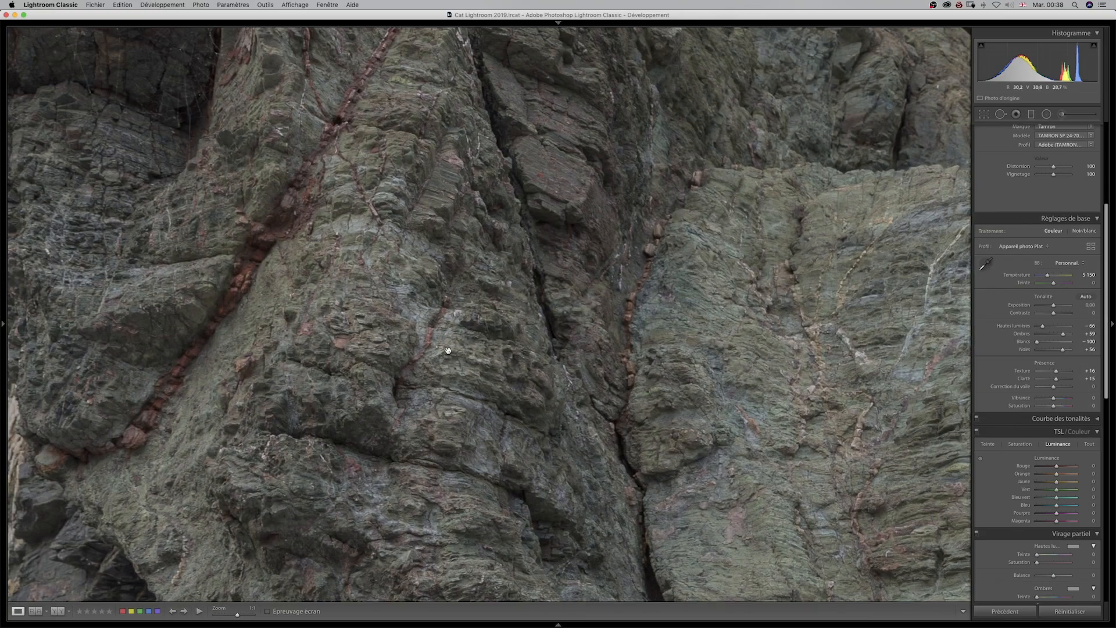
{"action": "left_click", "coordinate": [448, 350]}
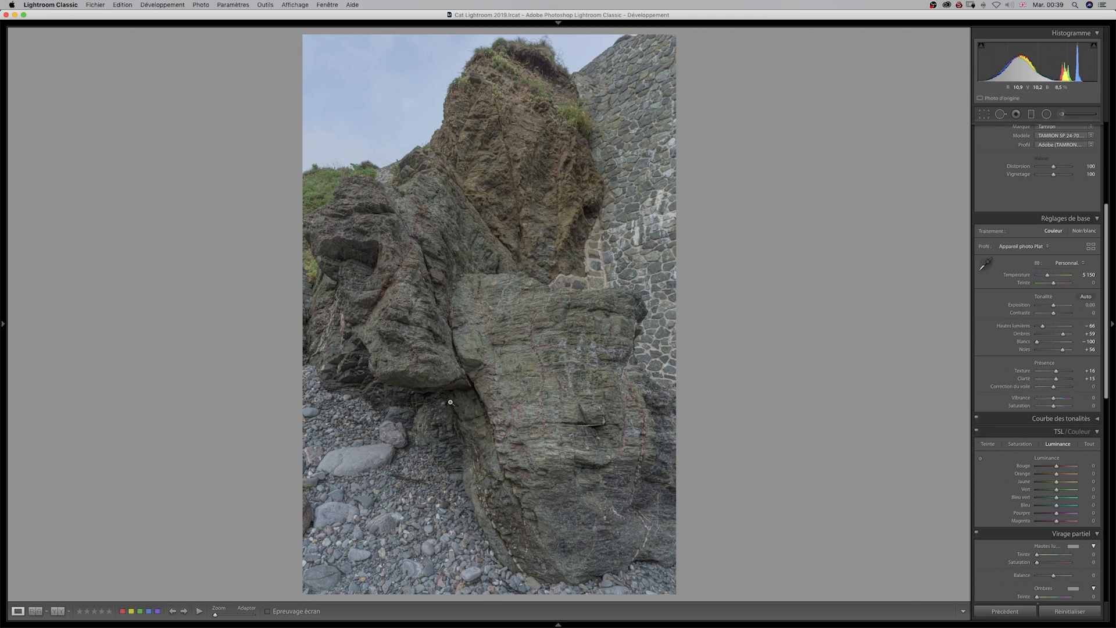
{"action": "mouse_move", "coordinate": [538, 626]}
{"action": "right_click", "coordinate": [557, 596]}
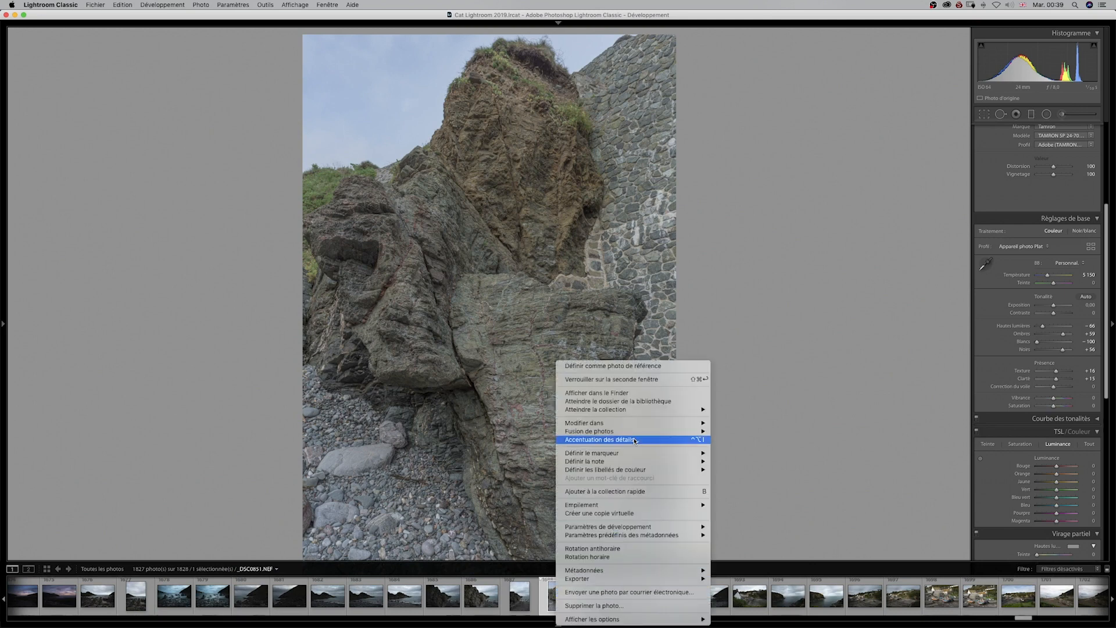
{"action": "mouse_move", "coordinate": [669, 579]}
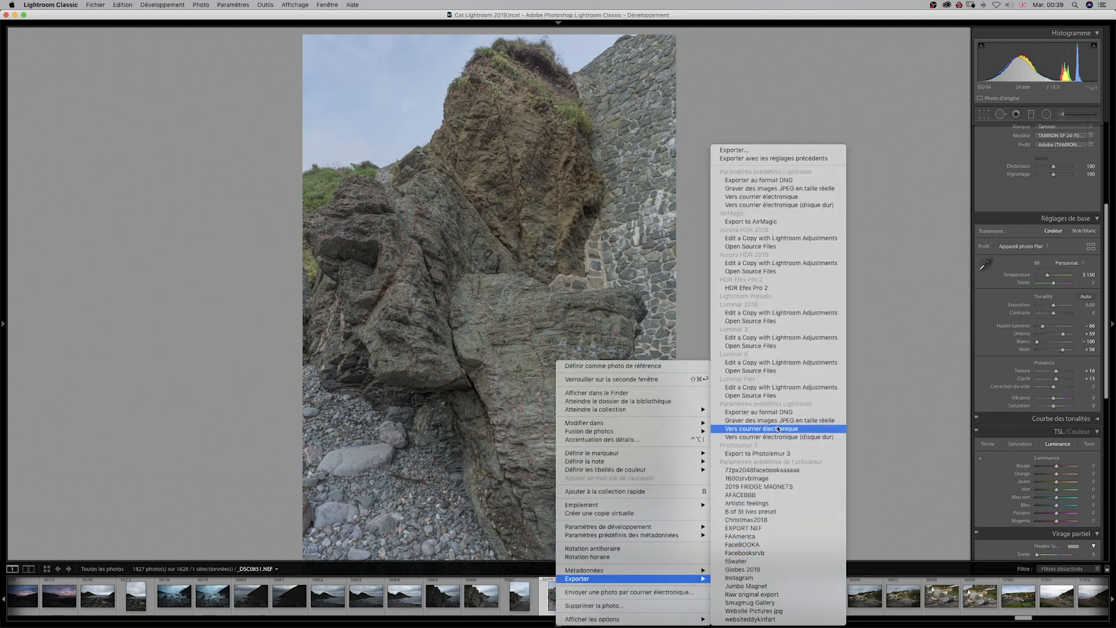
{"action": "left_click", "coordinate": [802, 362]}
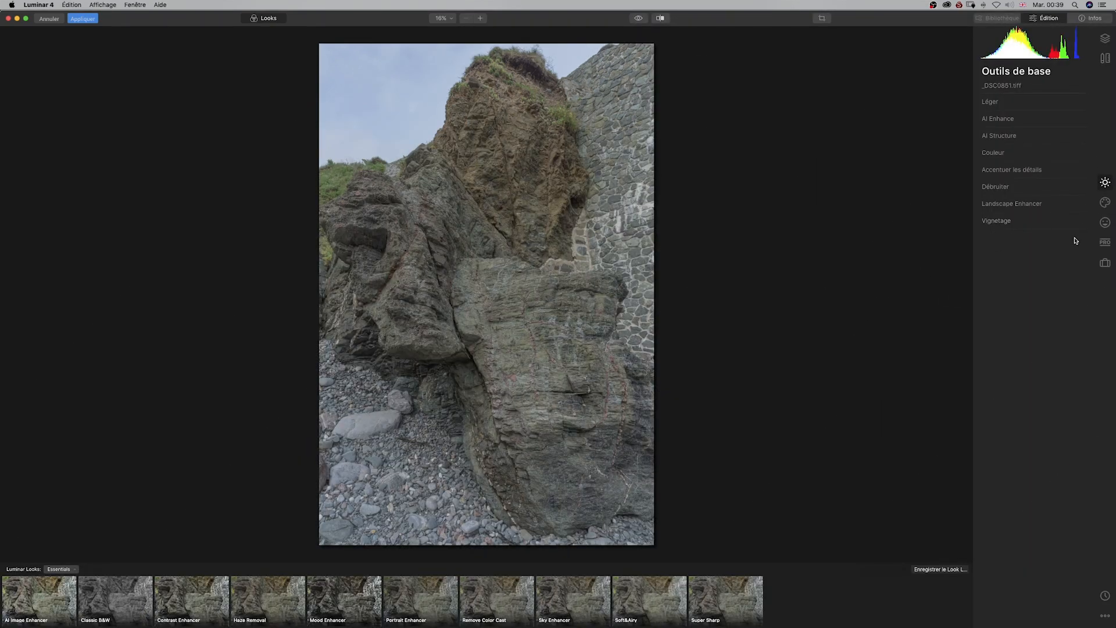
Set the AI Structure amount to 51 and accentuate details with fine at about 15, medium at 13 and coarse at 15.
{"action": "left_click", "coordinate": [1011, 144]}
{"action": "left_click_drag", "start_coordinate": [1037, 157], "coordinate": [1060, 158]}
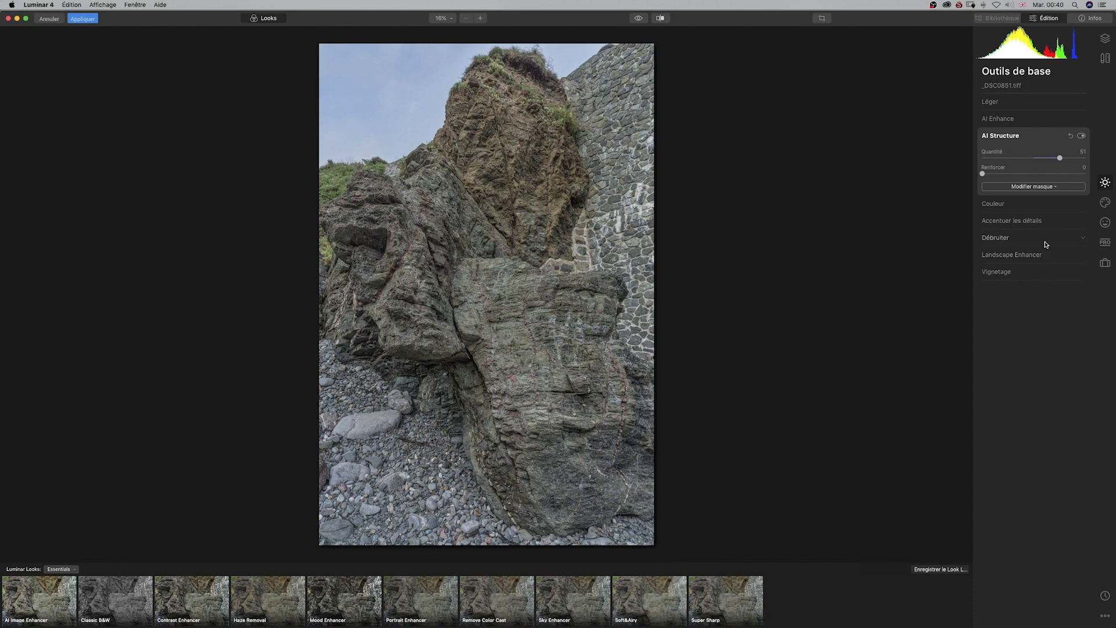
{"action": "left_click", "coordinate": [1044, 220]}
{"action": "left_click_drag", "start_coordinate": [1034, 192], "coordinate": [1043, 208]}
{"action": "left_click_drag", "start_coordinate": [1034, 223], "coordinate": [1048, 224]}
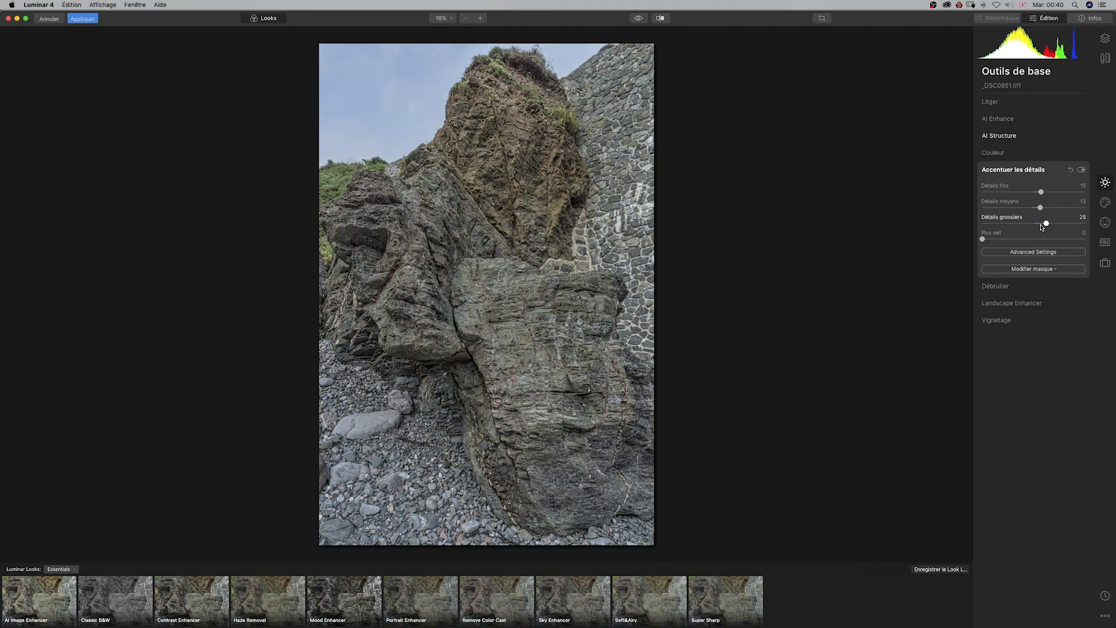
{"action": "left_click_drag", "start_coordinate": [1047, 224], "coordinate": [1046, 224]}
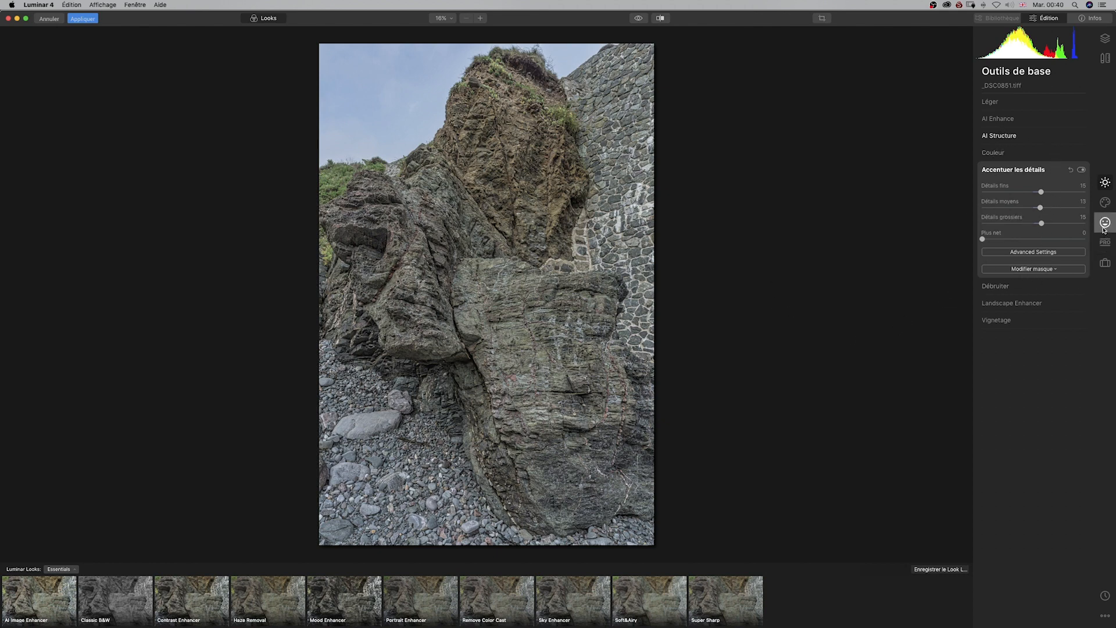
In Color Enhancer, balance the shadows with Cyan-Rouge -11, Magenta-Vert -9 and Jaune-Bleu 12, and compare the photo with and without the effect.
{"action": "left_click", "coordinate": [1106, 244]}
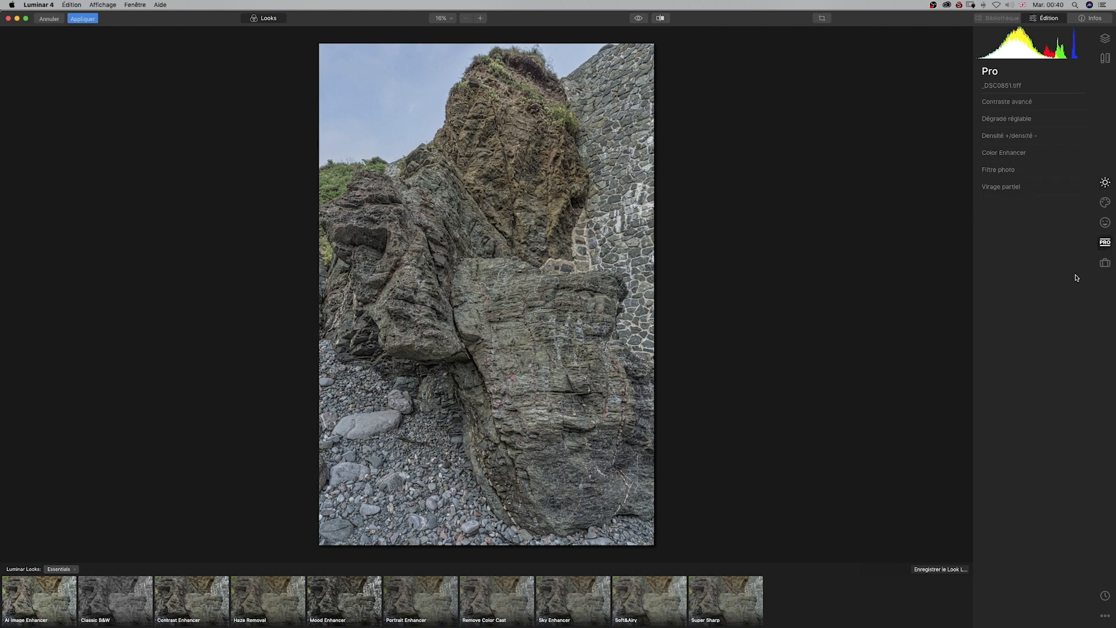
{"action": "left_click", "coordinate": [1018, 154]}
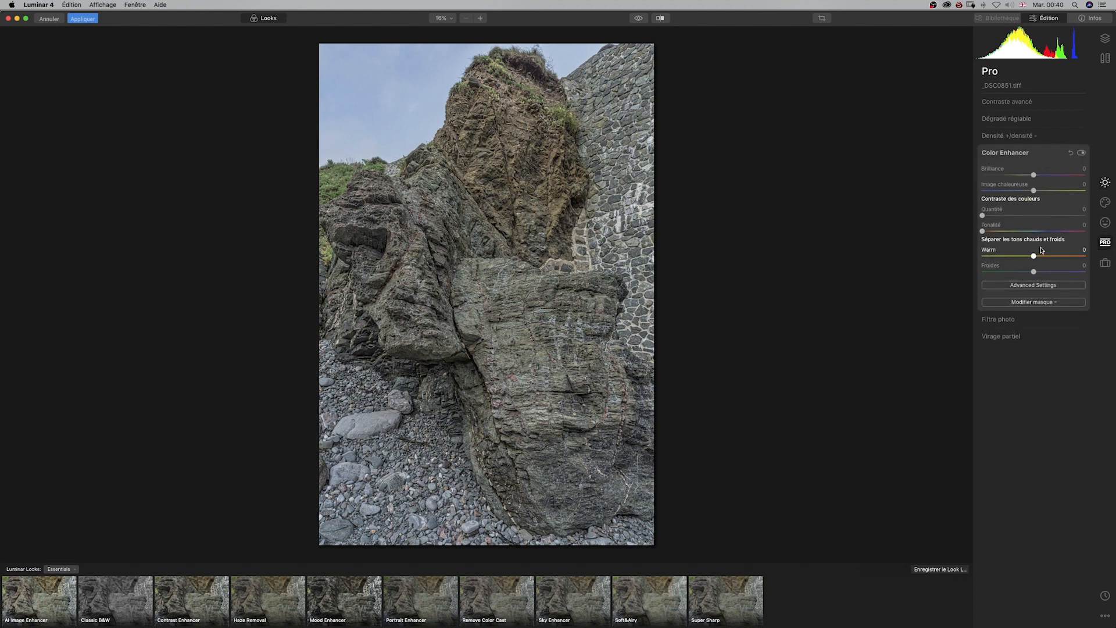
{"action": "left_click", "coordinate": [1034, 286]}
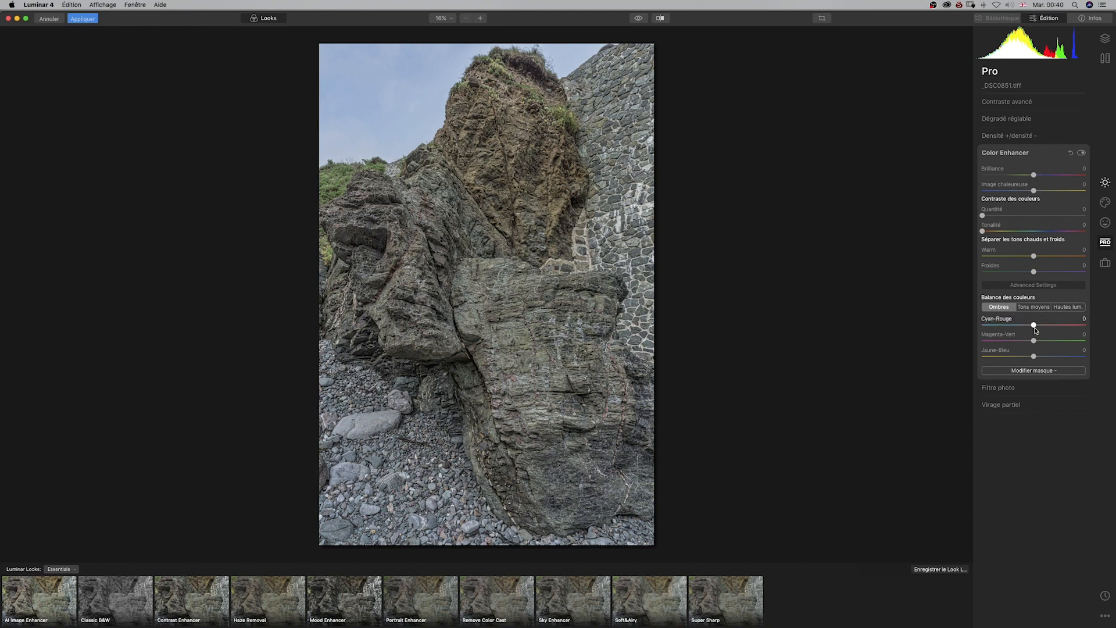
{"action": "left_click_drag", "start_coordinate": [1036, 327], "coordinate": [1029, 327]}
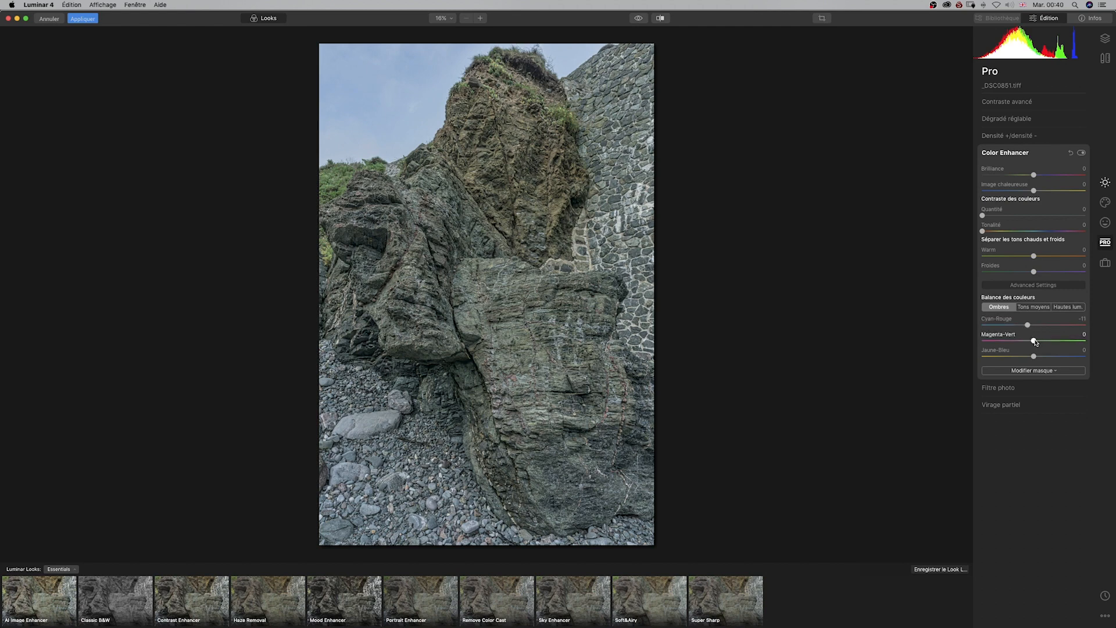
{"action": "left_click_drag", "start_coordinate": [1035, 341], "coordinate": [1028, 342]}
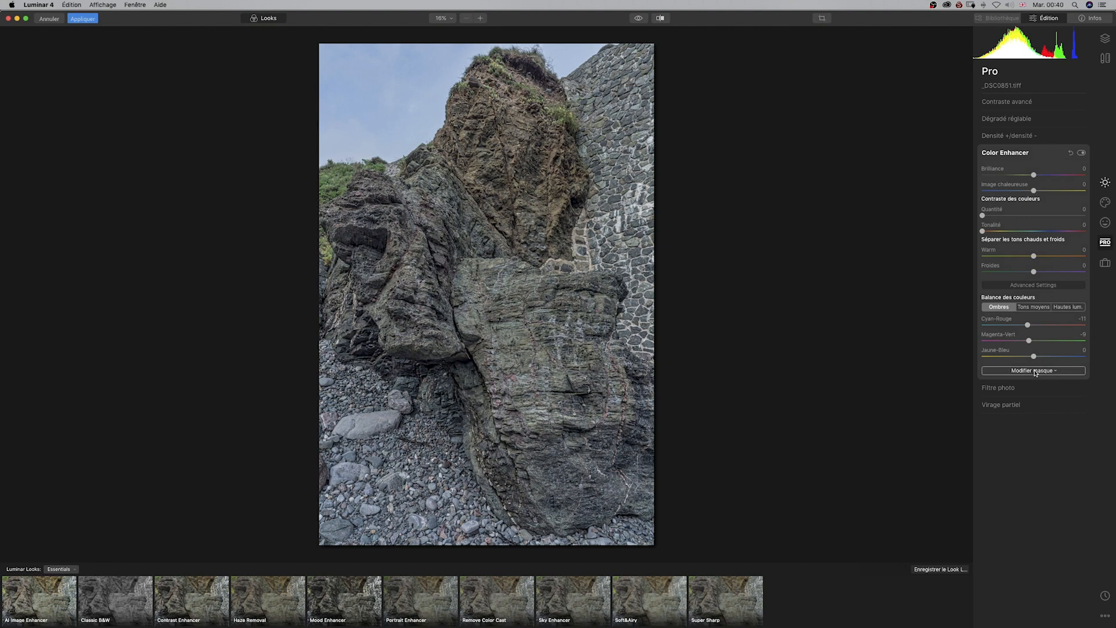
{"action": "left_click_drag", "start_coordinate": [1035, 357], "coordinate": [1042, 356]}
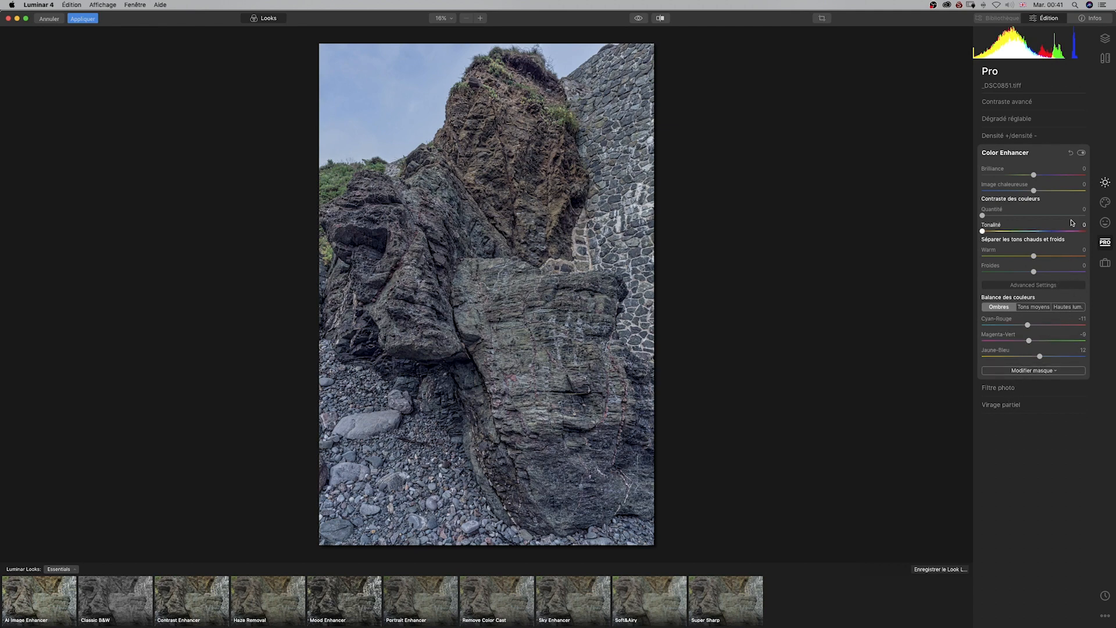
{"action": "left_click", "coordinate": [1082, 153]}
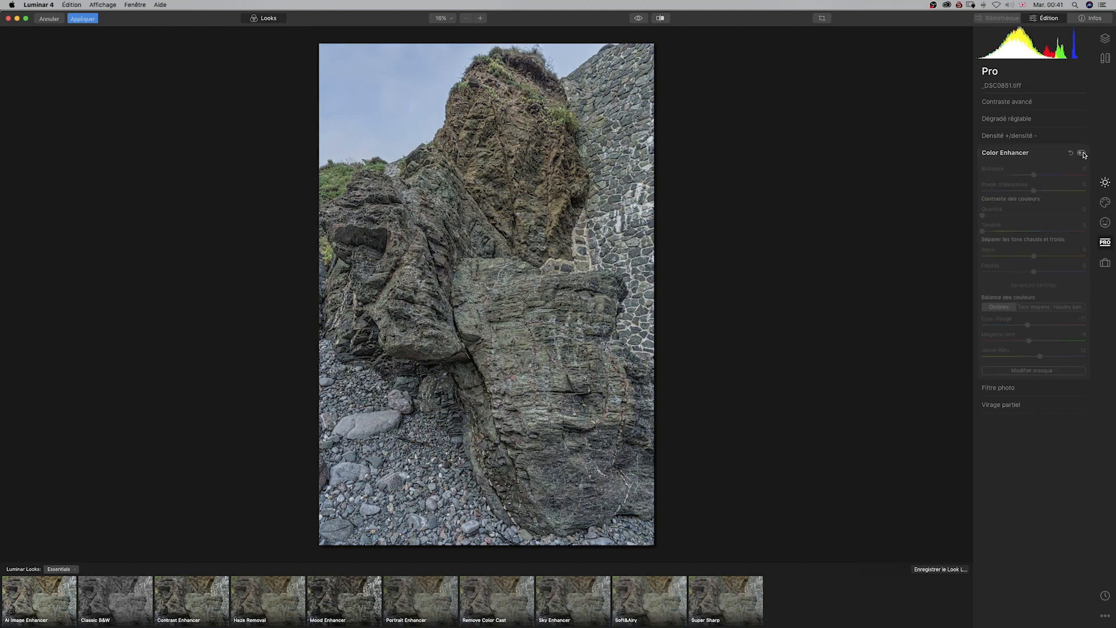
{"action": "left_click", "coordinate": [1082, 153]}
{"action": "left_click", "coordinate": [1082, 153]}
{"action": "left_click", "coordinate": [1083, 153]}
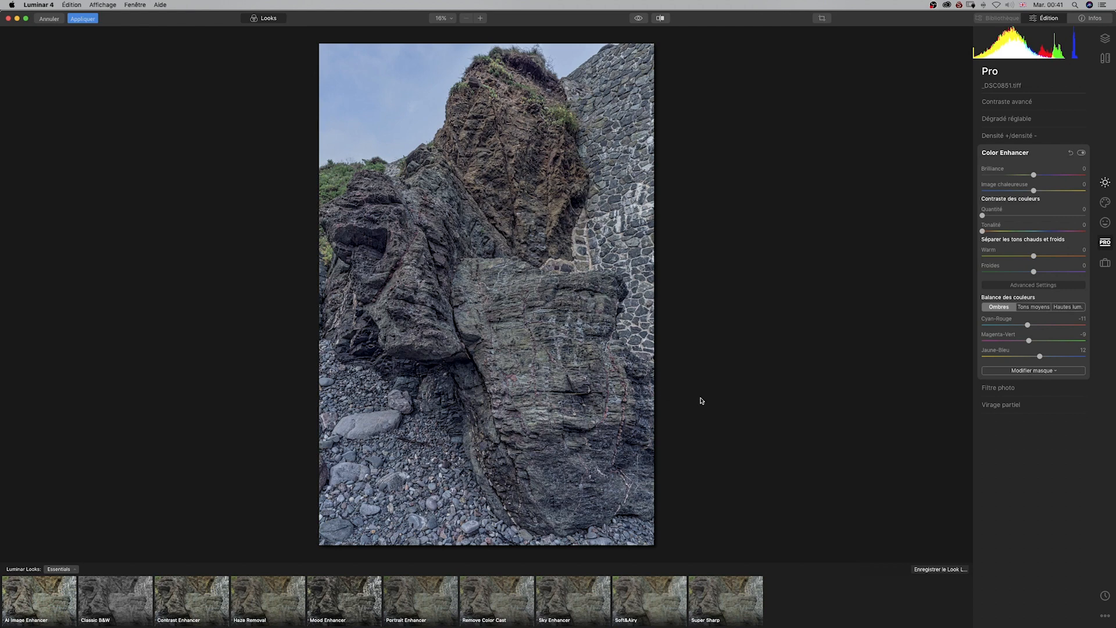
Balance the midtones in Color Enhancer with Cyan-Rouge about 9, Magenta-Vert about 3 and Jaune-Bleu shifted slightly towards yellow.
{"action": "left_click", "coordinate": [1037, 308]}
{"action": "mouse_move", "coordinate": [1035, 324]}
{"action": "left_mouse_down"}
{"action": "mouse_move", "coordinate": [1024, 324]}
{"action": "mouse_move", "coordinate": [1041, 326]}
{"action": "left_mouse_up"}
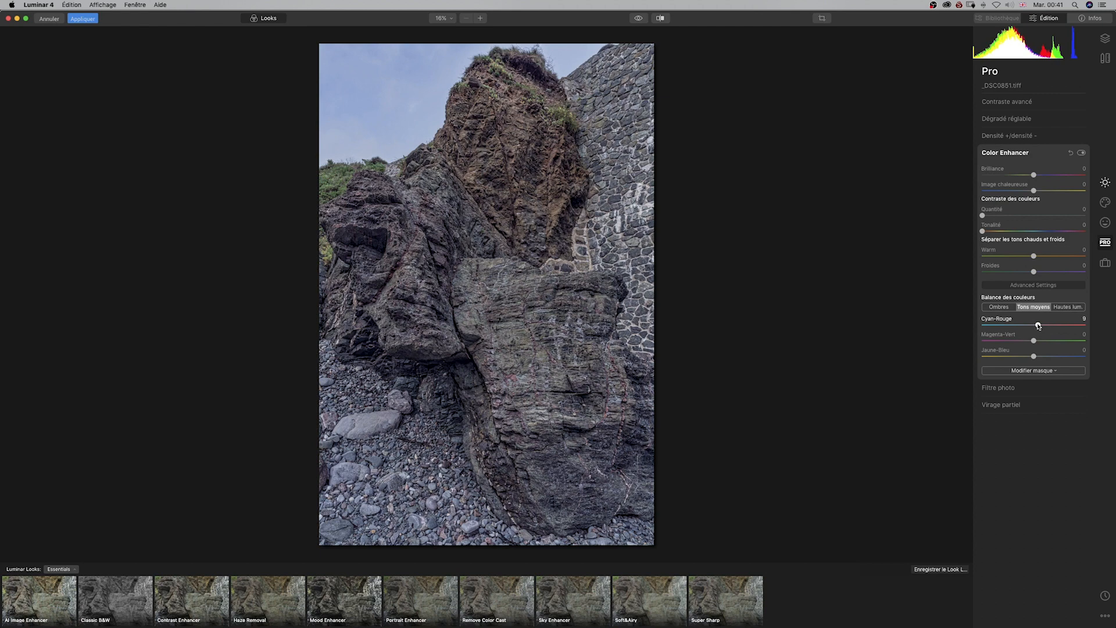
{"action": "left_click", "coordinate": [1009, 307]}
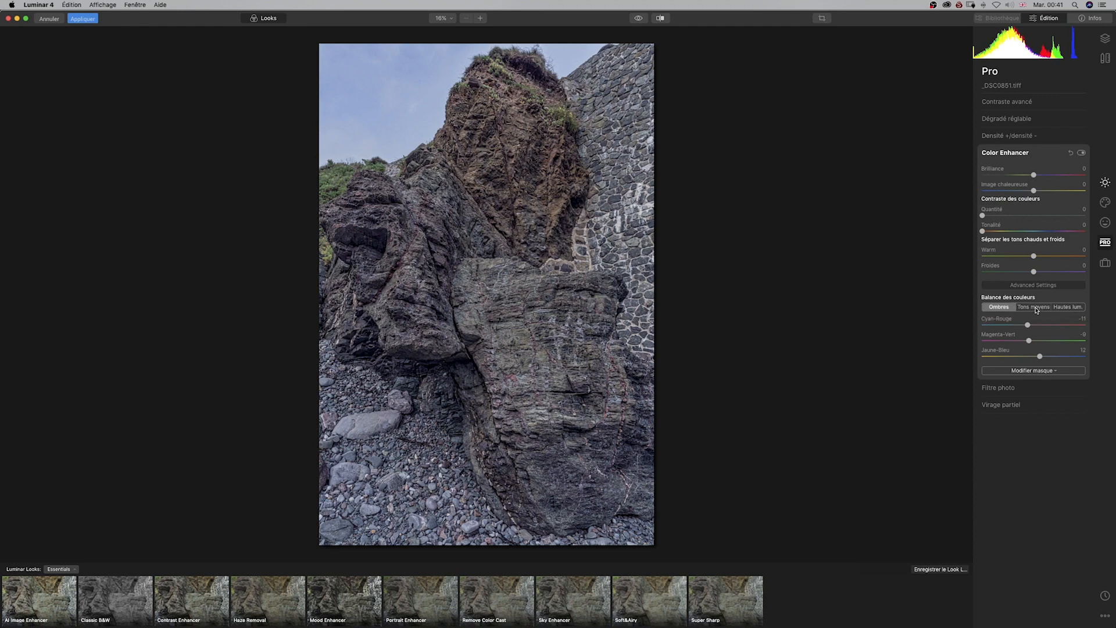
{"action": "left_click", "coordinate": [1034, 307]}
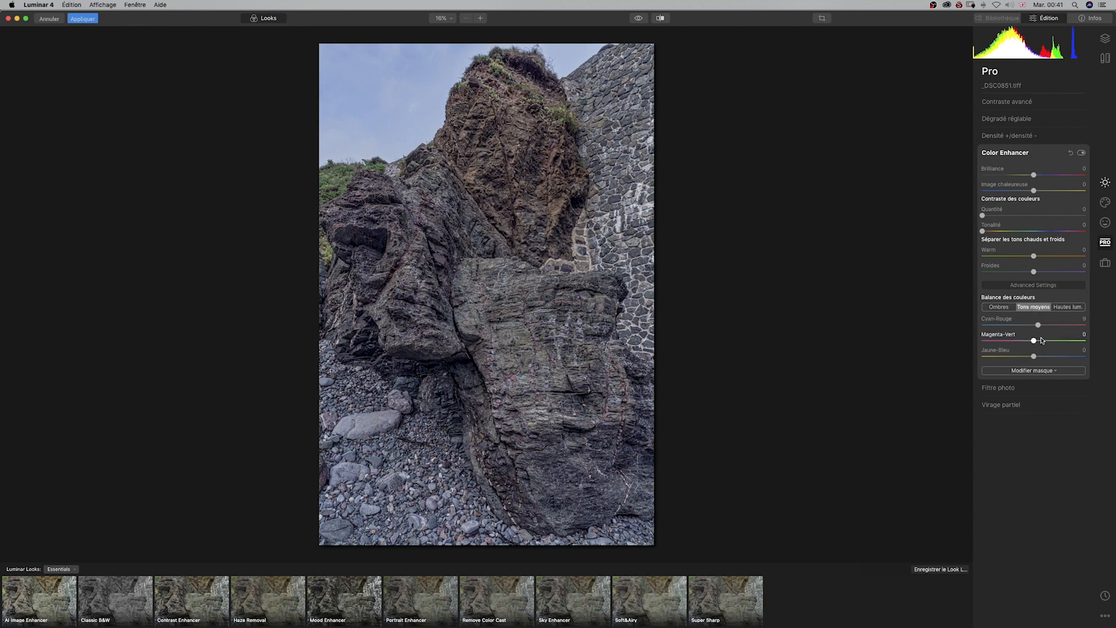
{"action": "left_click_drag", "start_coordinate": [1039, 341], "coordinate": [1038, 342]}
{"action": "left_click", "coordinate": [1004, 308]}
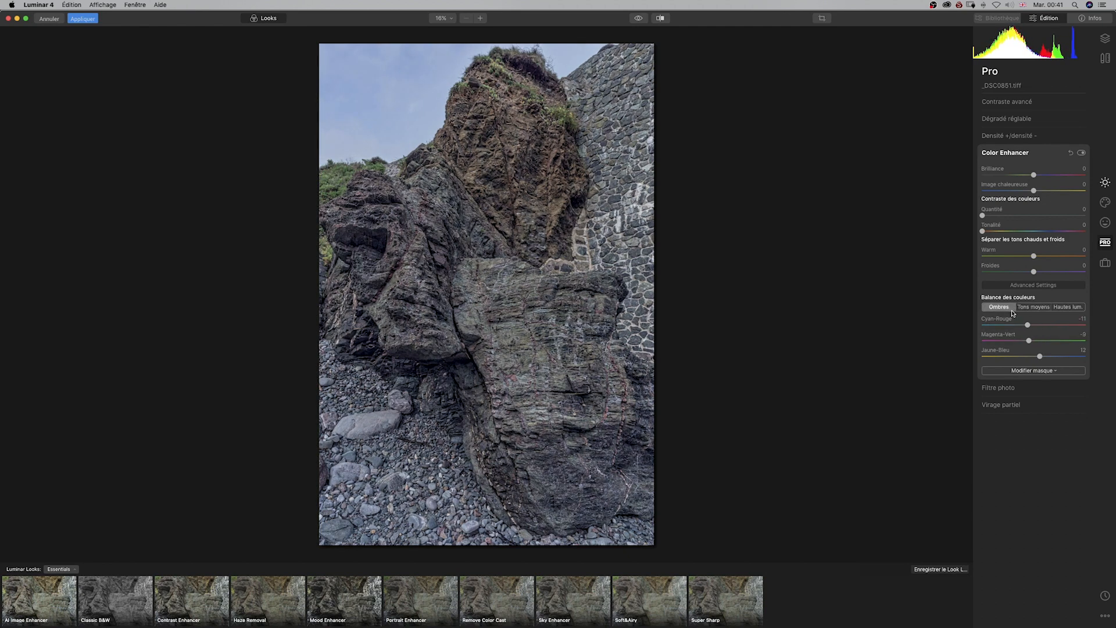
{"action": "left_click", "coordinate": [1033, 308]}
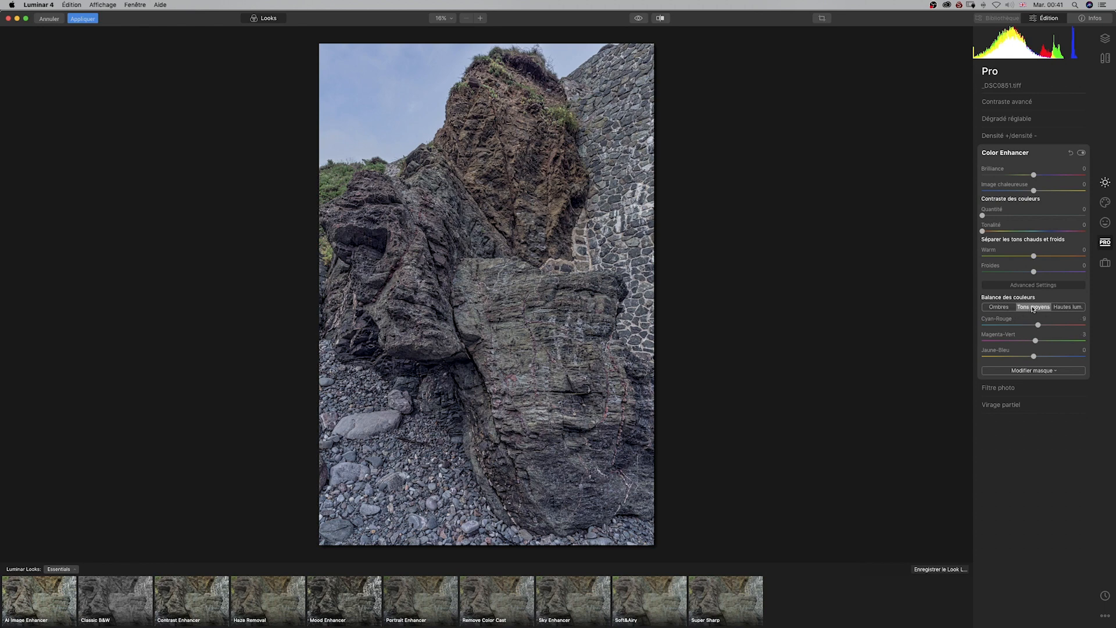
{"action": "left_click_drag", "start_coordinate": [1034, 357], "coordinate": [1029, 357]}
Compare the photo with and without the Color Enhancer effect to judge the midtone balance.
{"action": "left_click", "coordinate": [1082, 154]}
{"action": "left_click", "coordinate": [1083, 154]}
{"action": "left_click", "coordinate": [1083, 153]}
{"action": "left_click", "coordinate": [1082, 153]}
{"action": "left_click", "coordinate": [1082, 153]}
{"action": "left_click", "coordinate": [1083, 154]}
{"action": "left_click", "coordinate": [1083, 153]}
{"action": "left_click", "coordinate": [1083, 153]}
Balance the highlights in Color Enhancer with Cyan-Rouge -1, Magenta-Vert -3 and Jaune-Bleu 19.
{"action": "left_click", "coordinate": [1073, 307]}
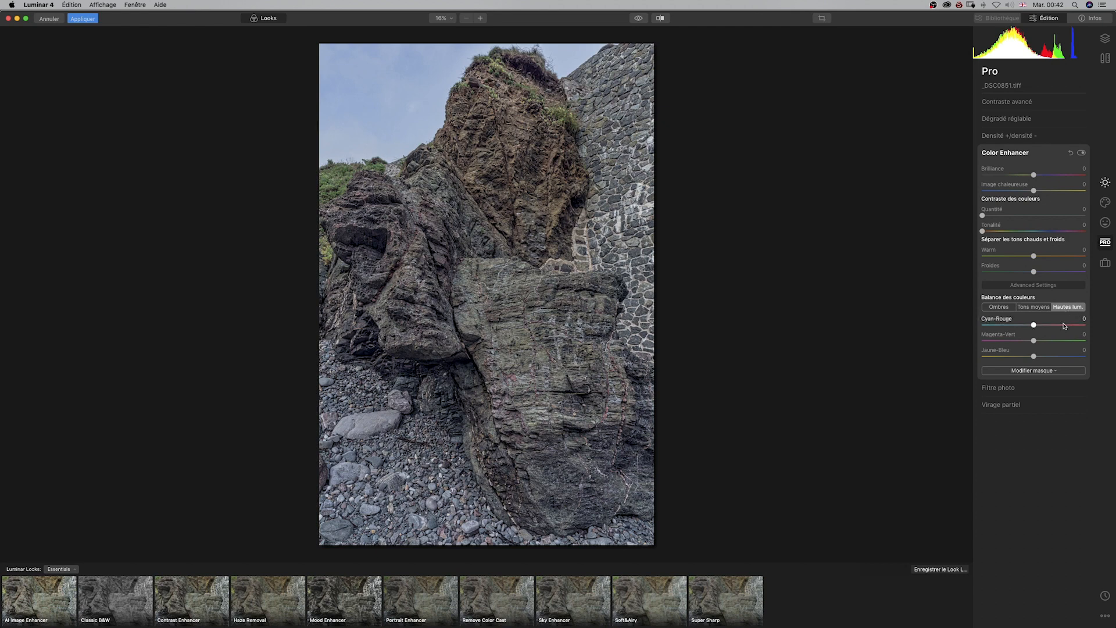
{"action": "mouse_move", "coordinate": [1035, 327]}
{"action": "left_mouse_down"}
{"action": "mouse_move", "coordinate": [1015, 326]}
{"action": "mouse_move", "coordinate": [1034, 327]}
{"action": "left_mouse_up"}
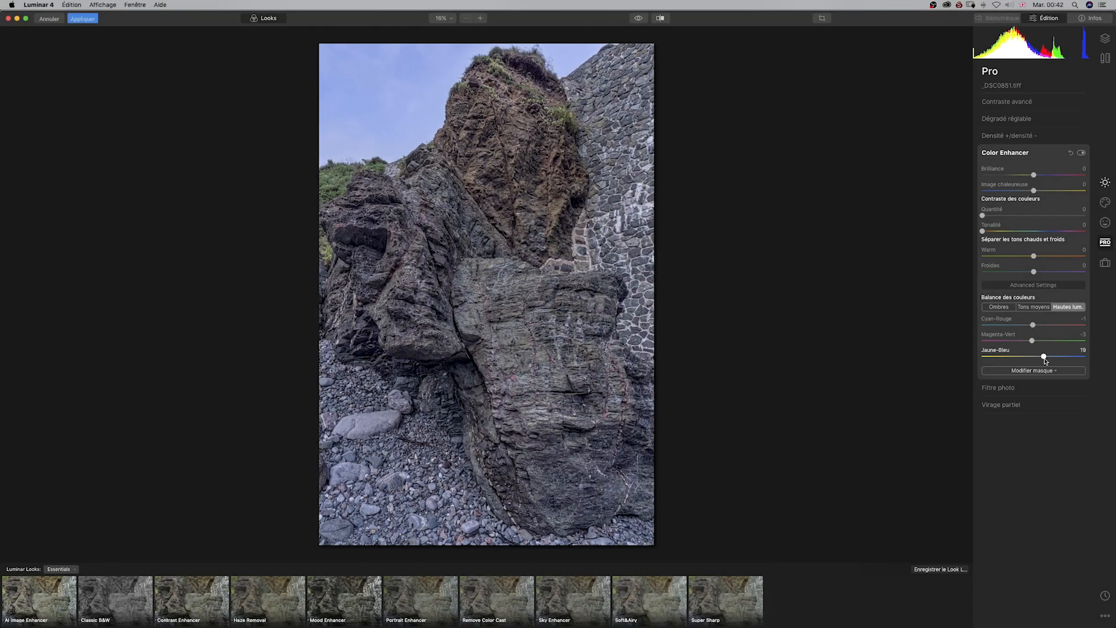
Compare the original photo with the version carrying all Luminar adjustments, checking rock structure and overall colour.
{"action": "left_click", "coordinate": [638, 19]}
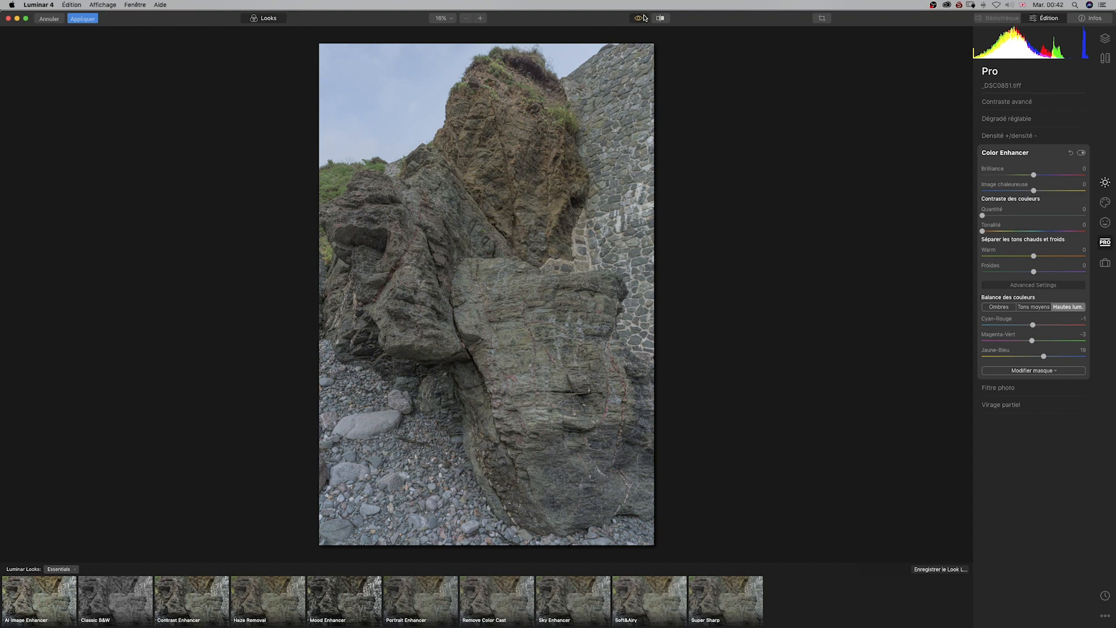
{"action": "left_click", "coordinate": [640, 18]}
{"action": "left_click", "coordinate": [640, 19]}
{"action": "left_click", "coordinate": [641, 20]}
{"action": "left_click", "coordinate": [640, 19]}
{"action": "left_click", "coordinate": [641, 20]}
{"action": "left_click", "coordinate": [639, 18]}
{"action": "left_click", "coordinate": [642, 18]}
{"action": "left_click", "coordinate": [640, 18]}
{"action": "left_click", "coordinate": [640, 19]}
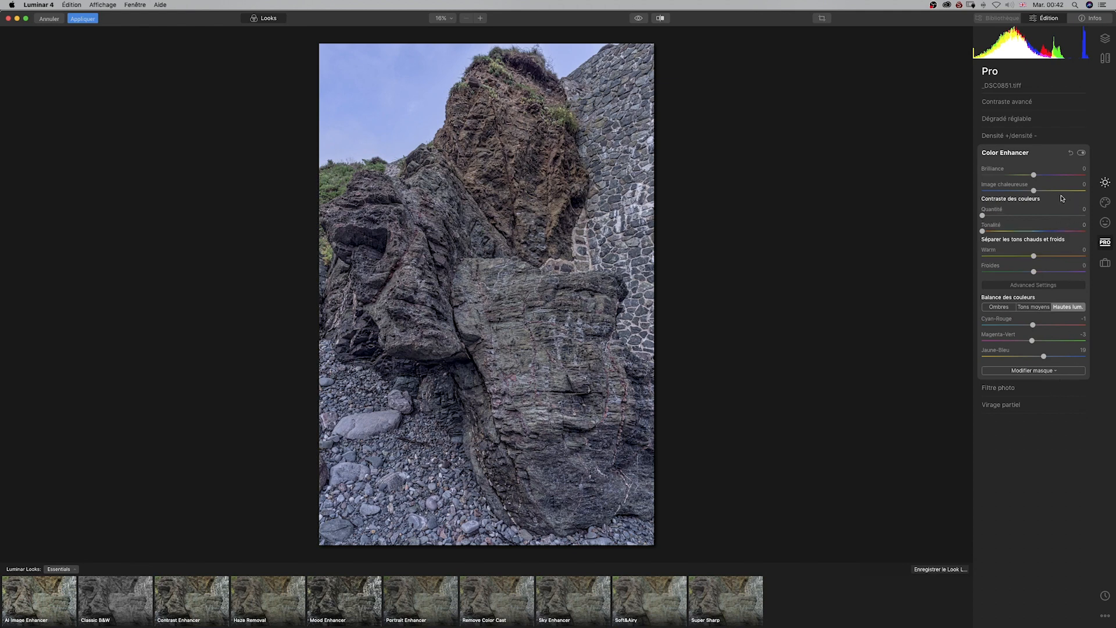
Replace the sky with the custom pink sky TIFF image using AI Sky Replacement.
{"action": "left_click", "coordinate": [1106, 203]}
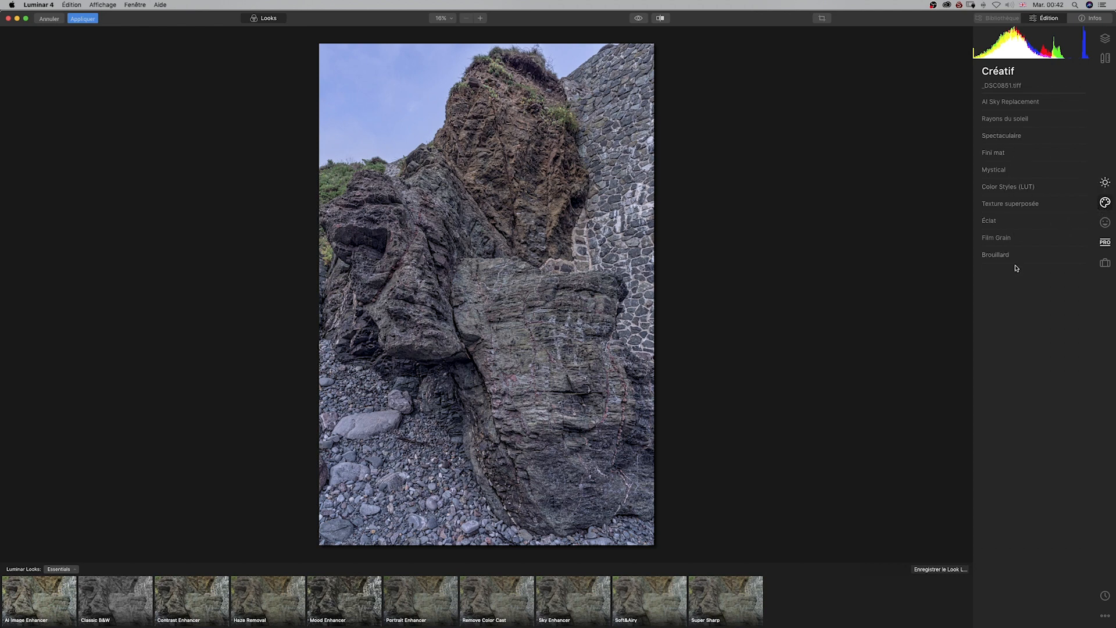
{"action": "left_click", "coordinate": [1027, 104]}
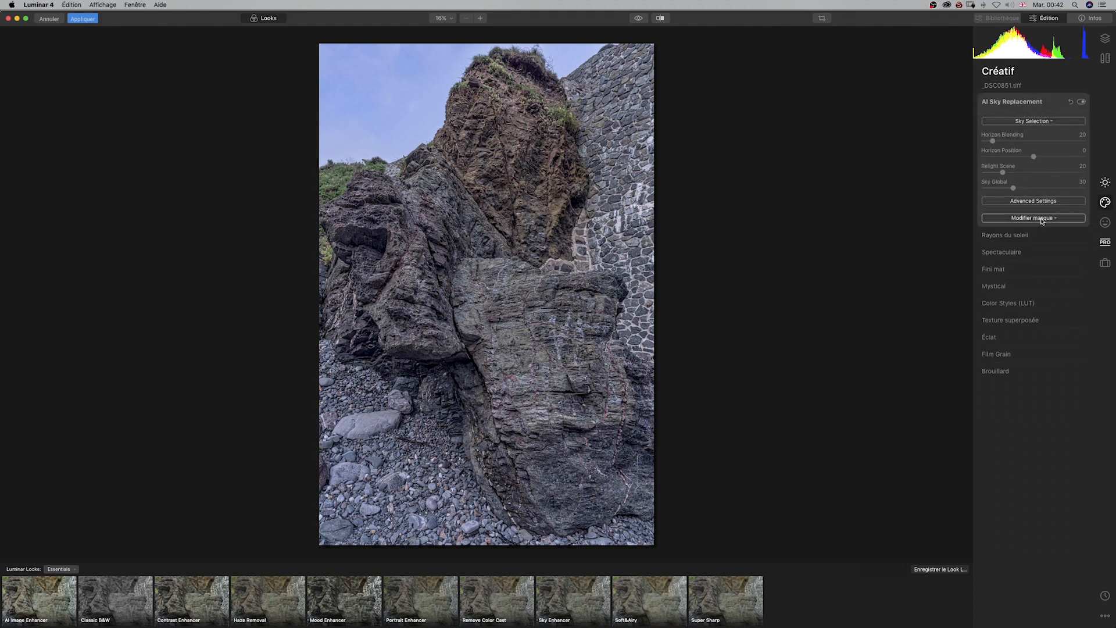
{"action": "left_click", "coordinate": [1049, 121]}
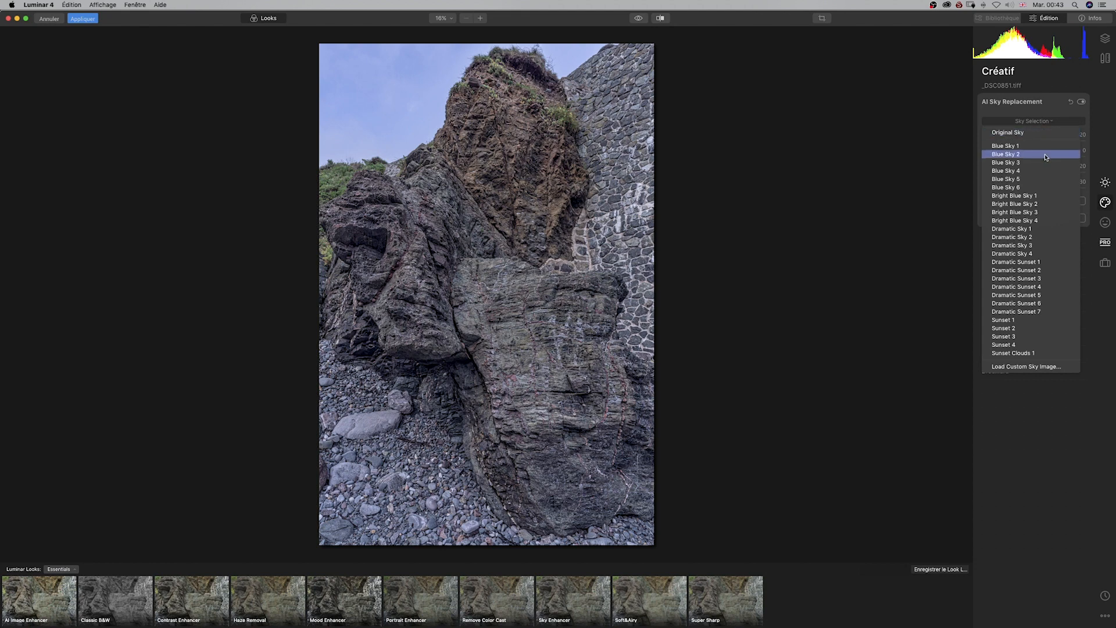
{"action": "left_click", "coordinate": [969, 370]}
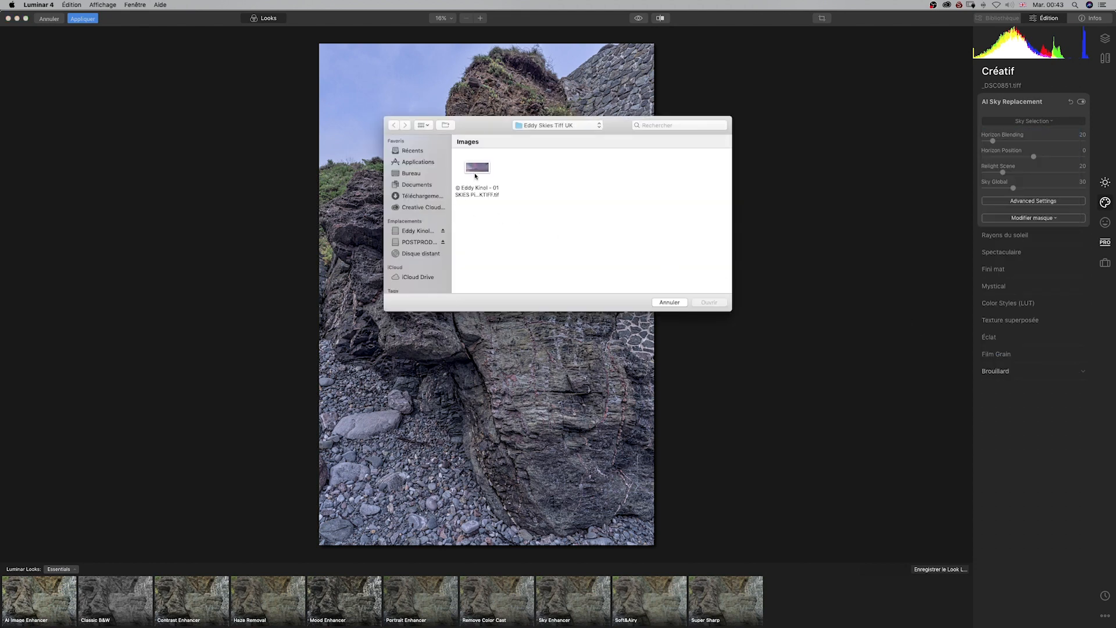
{"action": "left_click", "coordinate": [475, 171]}
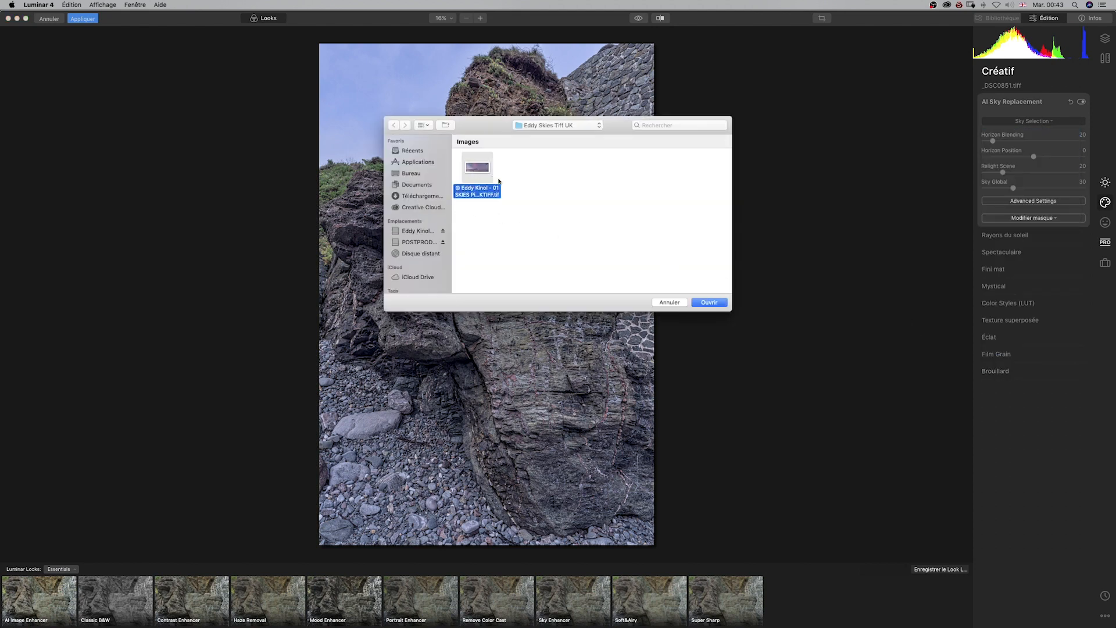
{"action": "left_click", "coordinate": [717, 303]}
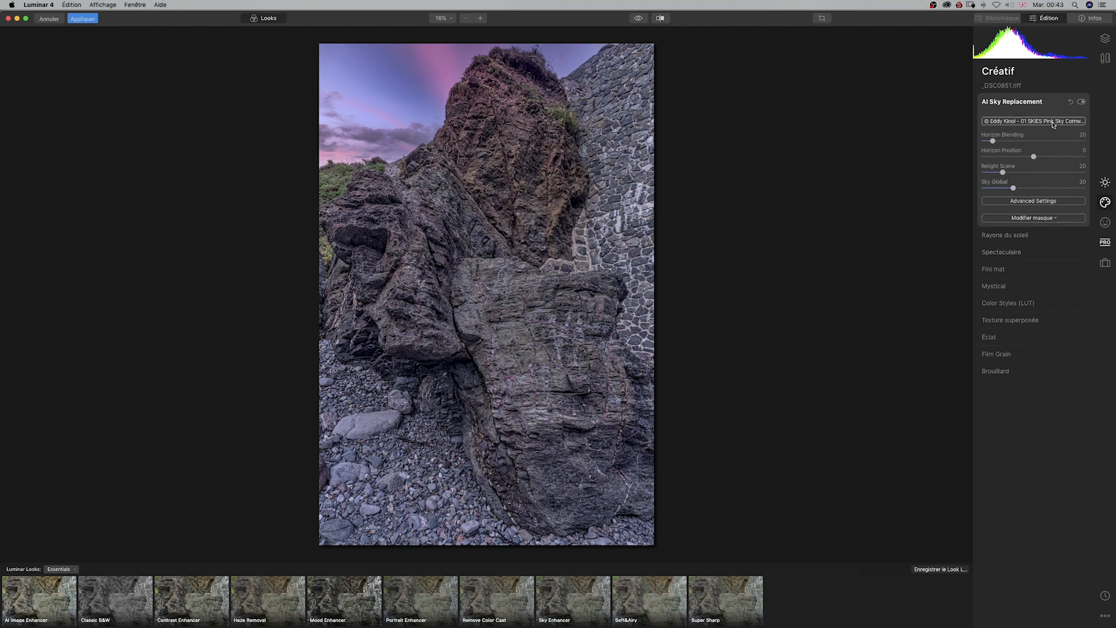
Compare the photo with and without the new sky, and set Relight Scene to 40.
{"action": "left_click", "coordinate": [1083, 102]}
{"action": "left_click", "coordinate": [1083, 103]}
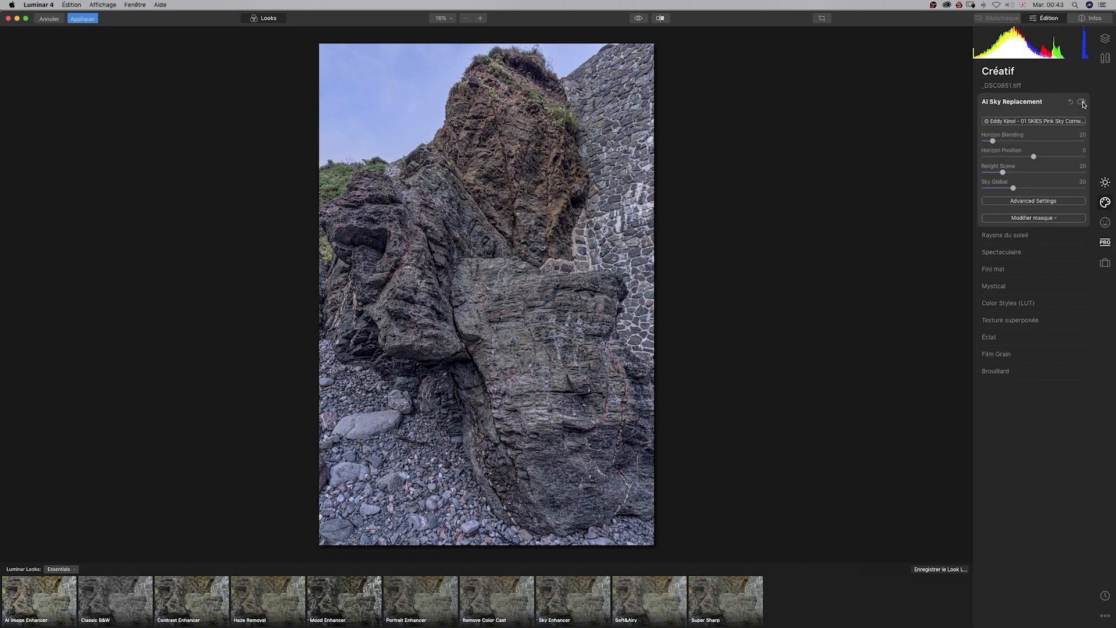
{"action": "left_click", "coordinate": [1083, 102]}
{"action": "left_click", "coordinate": [1083, 103]}
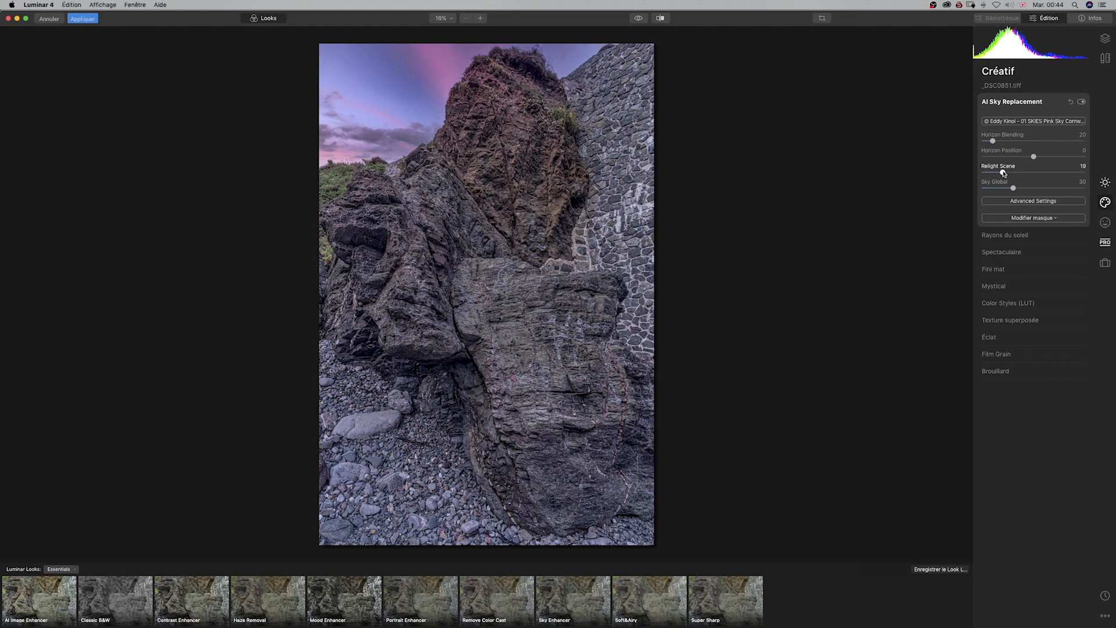
{"action": "mouse_move", "coordinate": [1006, 173]}
{"action": "left_mouse_down"}
{"action": "mouse_move", "coordinate": [1034, 173]}
{"action": "mouse_move", "coordinate": [1024, 173]}
{"action": "left_mouse_up"}
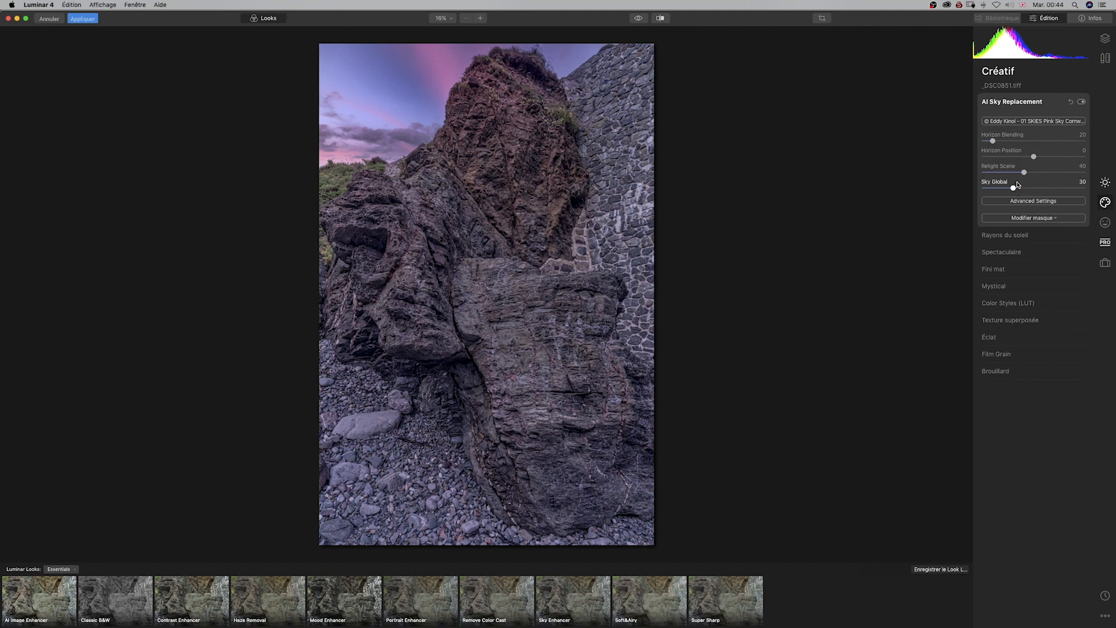
Check how the relit sky replacement affects the scene, and apply the Luminar edits to return the photo to Lightroom Classic.
{"action": "left_click", "coordinate": [1082, 102]}
{"action": "left_click", "coordinate": [1082, 102]}
{"action": "left_click", "coordinate": [1081, 102]}
{"action": "left_click", "coordinate": [1081, 101]}
{"action": "left_click", "coordinate": [1082, 102]}
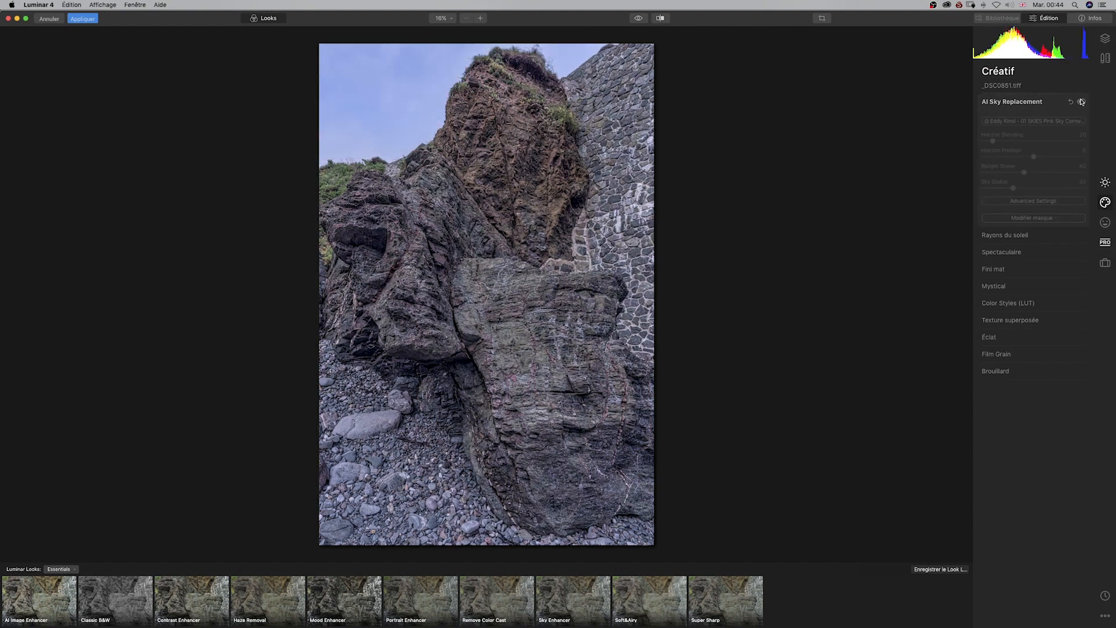
{"action": "left_click", "coordinate": [1081, 102]}
{"action": "left_click", "coordinate": [1082, 102]}
{"action": "left_click", "coordinate": [1084, 101]}
{"action": "left_click", "coordinate": [1084, 101]}
{"action": "left_click", "coordinate": [1082, 102]}
{"action": "left_click", "coordinate": [1082, 101]}
{"action": "left_click", "coordinate": [1082, 102]}
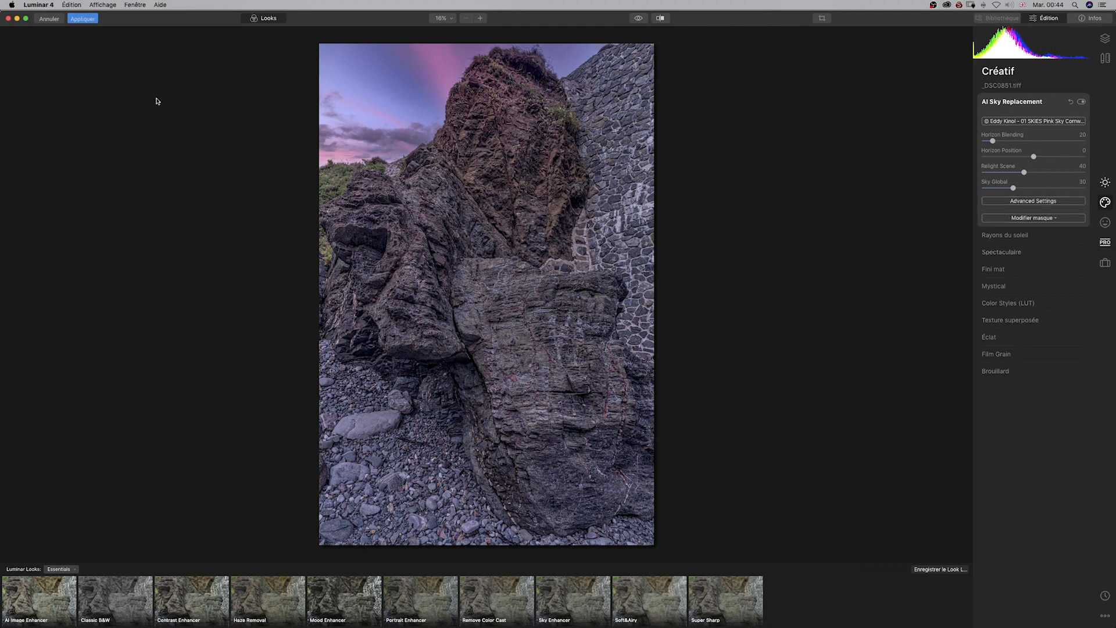
{"action": "left_click", "coordinate": [93, 20]}
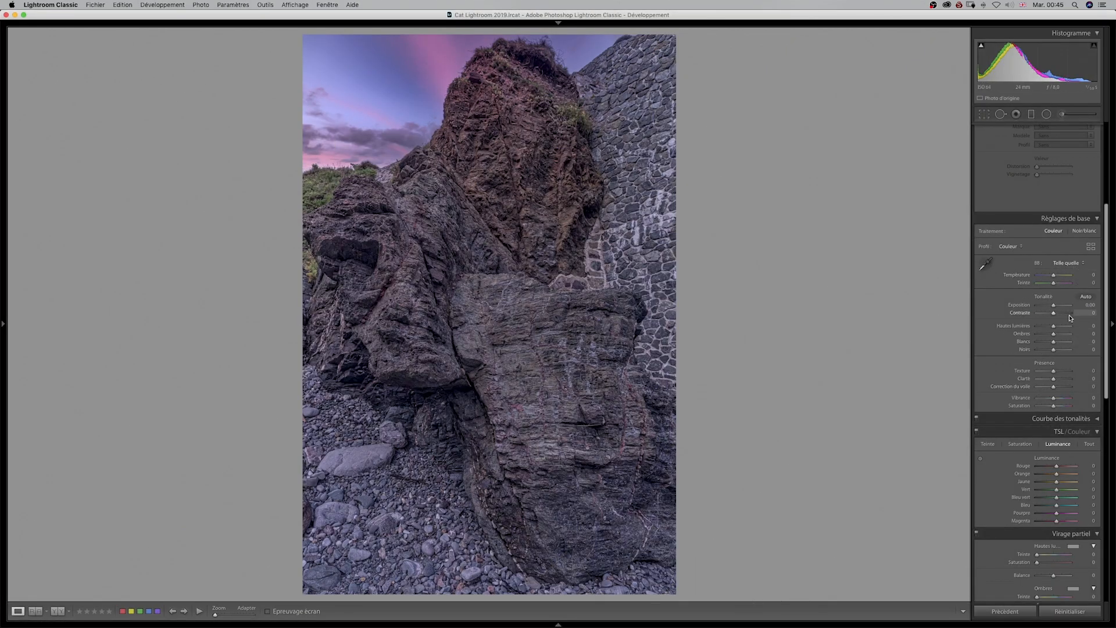
Set up an adjustment brush with exposure -0.52, contrast 23, clarity 24 and a brush size of about 2.8.
{"action": "left_click", "coordinate": [1074, 114]}
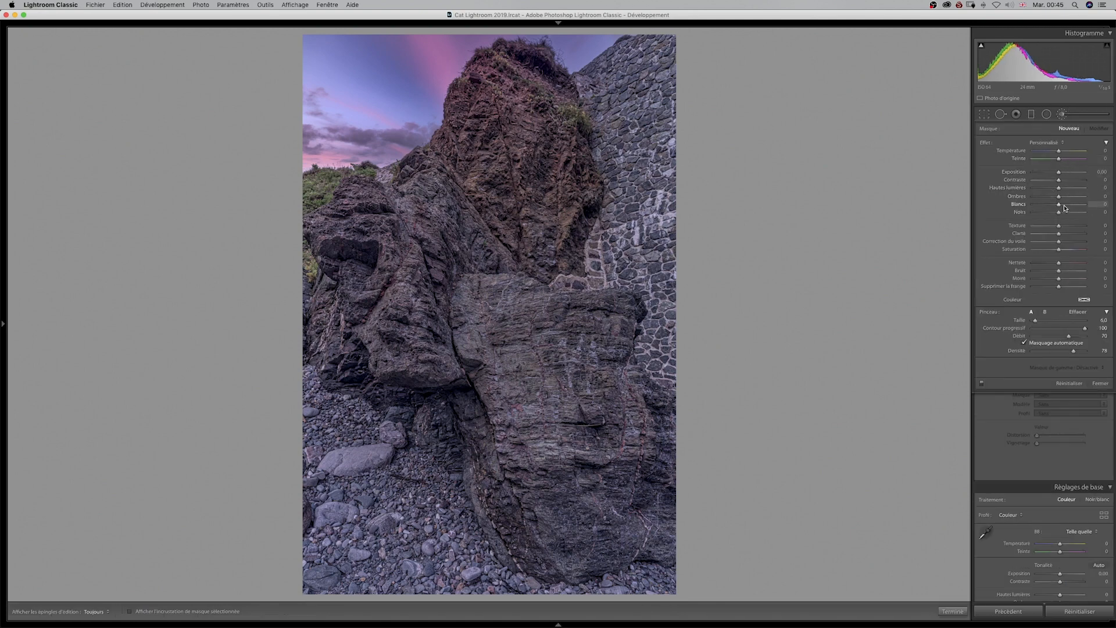
{"action": "left_click_drag", "start_coordinate": [1059, 182], "coordinate": [1067, 182]}
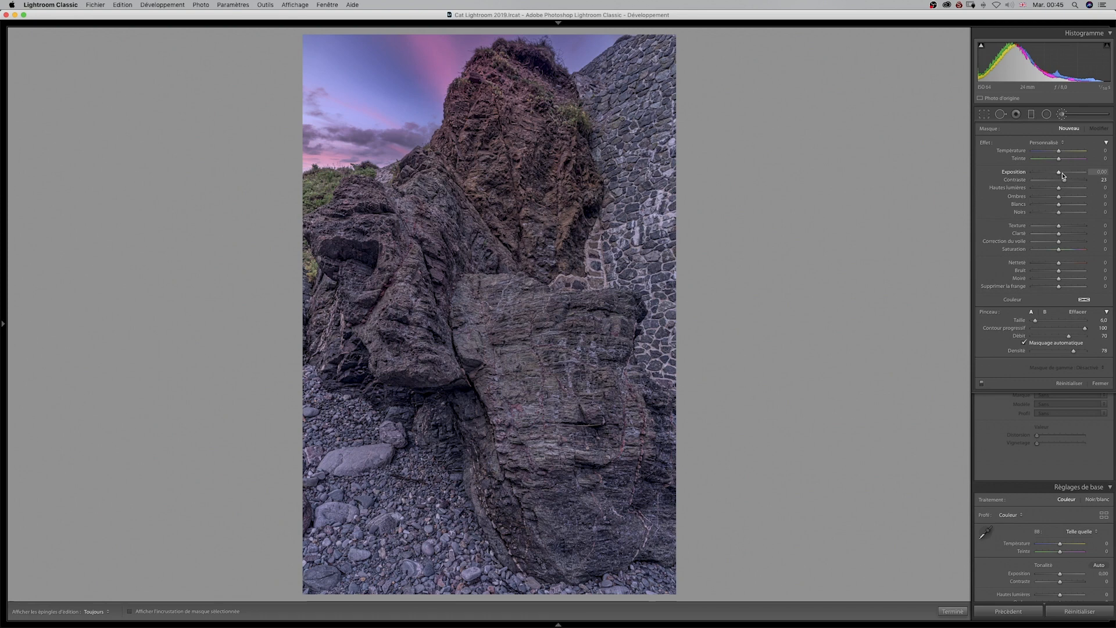
{"action": "left_click_drag", "start_coordinate": [1061, 172], "coordinate": [1058, 178]}
{"action": "left_click_drag", "start_coordinate": [1060, 235], "coordinate": [1064, 235]}
{"action": "left_click_drag", "start_coordinate": [1036, 322], "coordinate": [1034, 323]}
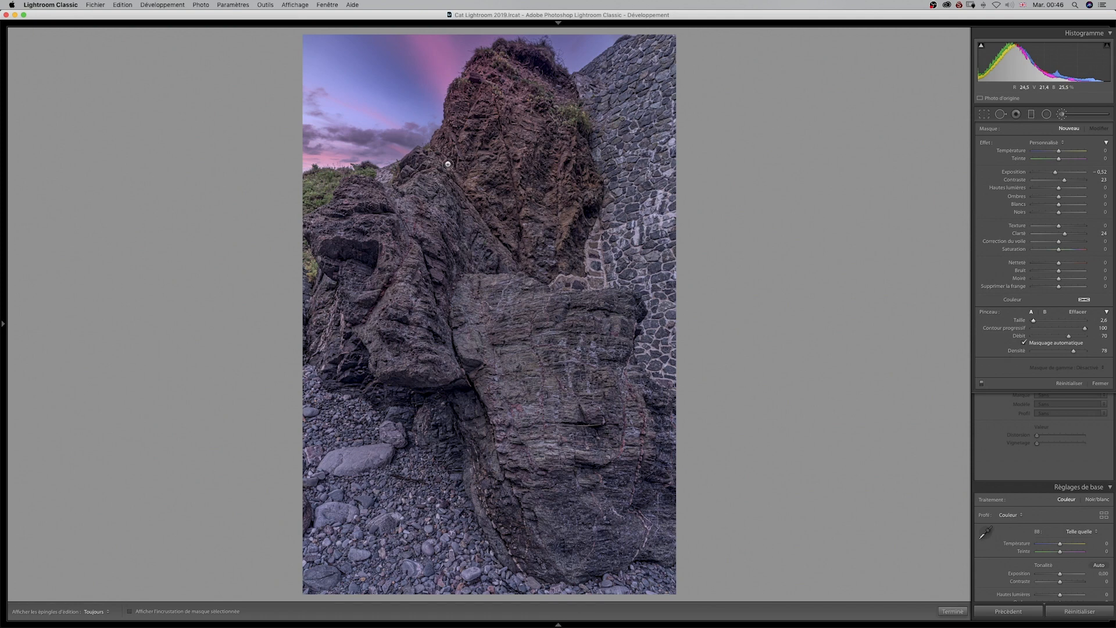
Paint the darkening brush along the crevices and outer edges of the rocks, checking the coverage with the mask overlay.
{"action": "key", "text": "h"}
{"action": "mouse_move", "coordinate": [435, 283]}
{"action": "left_mouse_down"}
{"action": "mouse_move", "coordinate": [452, 315]}
{"action": "mouse_move", "coordinate": [452, 250]}
{"action": "left_mouse_up"}
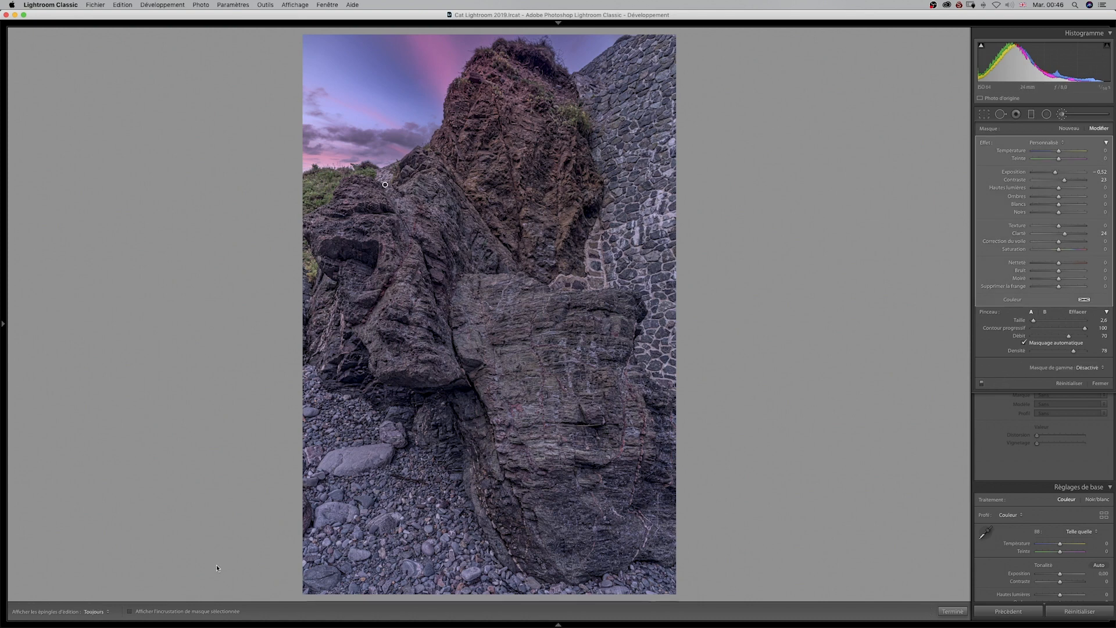
{"action": "left_click", "coordinate": [130, 612]}
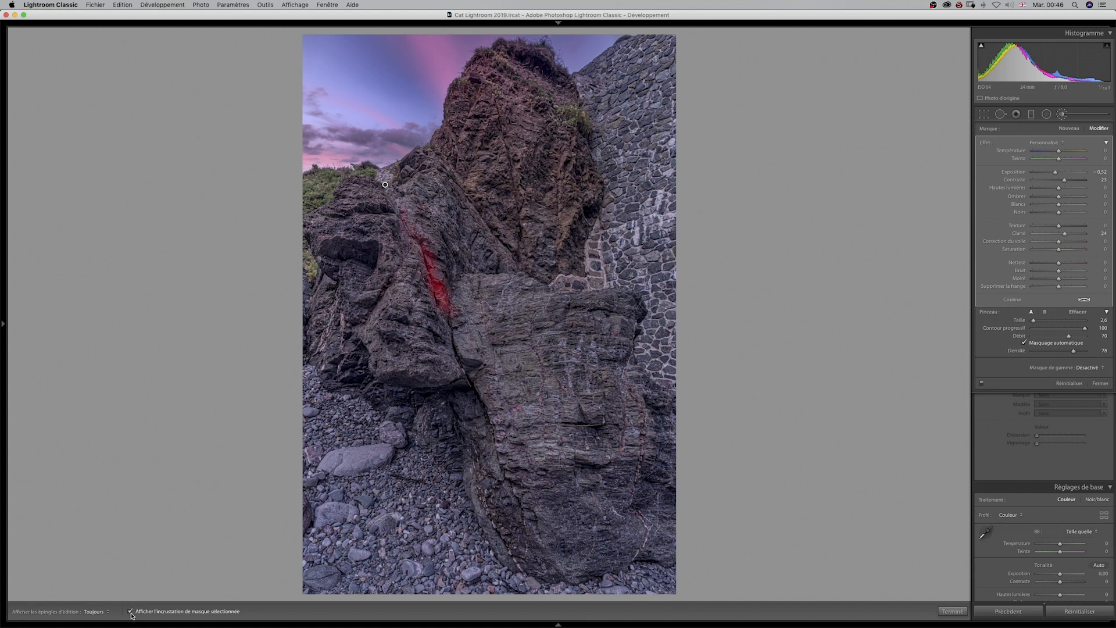
{"action": "key", "text": "h"}
{"action": "mouse_move", "coordinate": [464, 271]}
{"action": "left_mouse_down"}
{"action": "mouse_move", "coordinate": [454, 291]}
{"action": "mouse_move", "coordinate": [472, 269]}
{"action": "mouse_move", "coordinate": [494, 274]}
{"action": "left_mouse_up"}
{"action": "mouse_move", "coordinate": [400, 213]}
{"action": "left_mouse_down"}
{"action": "mouse_move", "coordinate": [437, 266]}
{"action": "mouse_move", "coordinate": [497, 460]}
{"action": "mouse_move", "coordinate": [621, 489]}
{"action": "mouse_move", "coordinate": [578, 115]}
{"action": "mouse_move", "coordinate": [464, 91]}
{"action": "left_mouse_up"}
{"action": "mouse_move", "coordinate": [436, 140]}
{"action": "left_mouse_down"}
{"action": "mouse_move", "coordinate": [374, 268]}
{"action": "mouse_move", "coordinate": [359, 380]}
{"action": "mouse_move", "coordinate": [414, 256]}
{"action": "left_mouse_up"}
{"action": "key", "text": "h"}
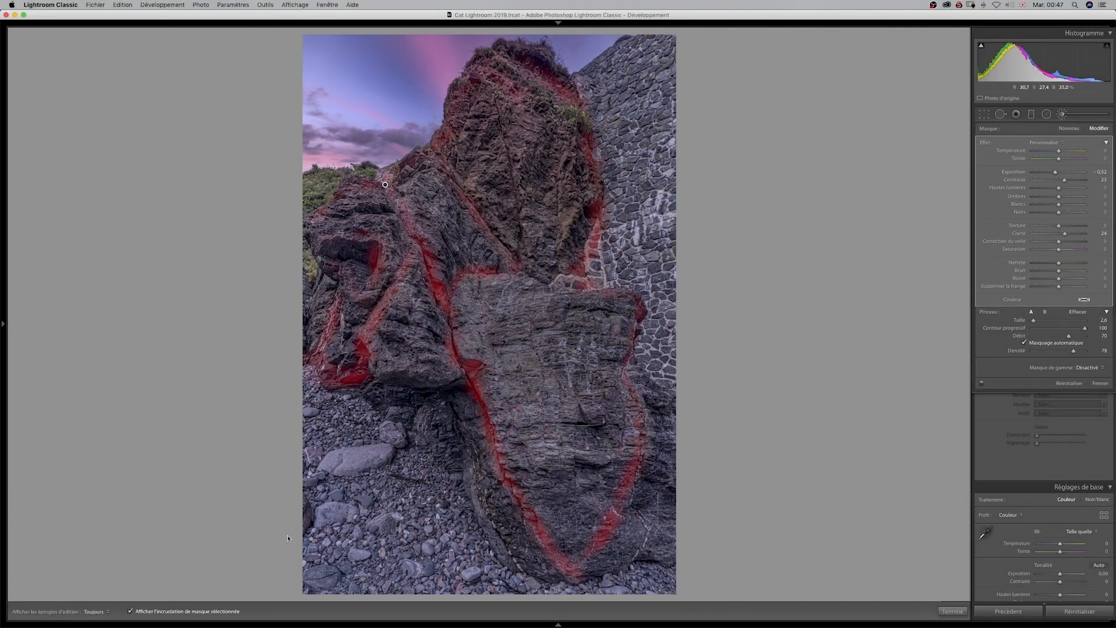
{"action": "left_click", "coordinate": [130, 612]}
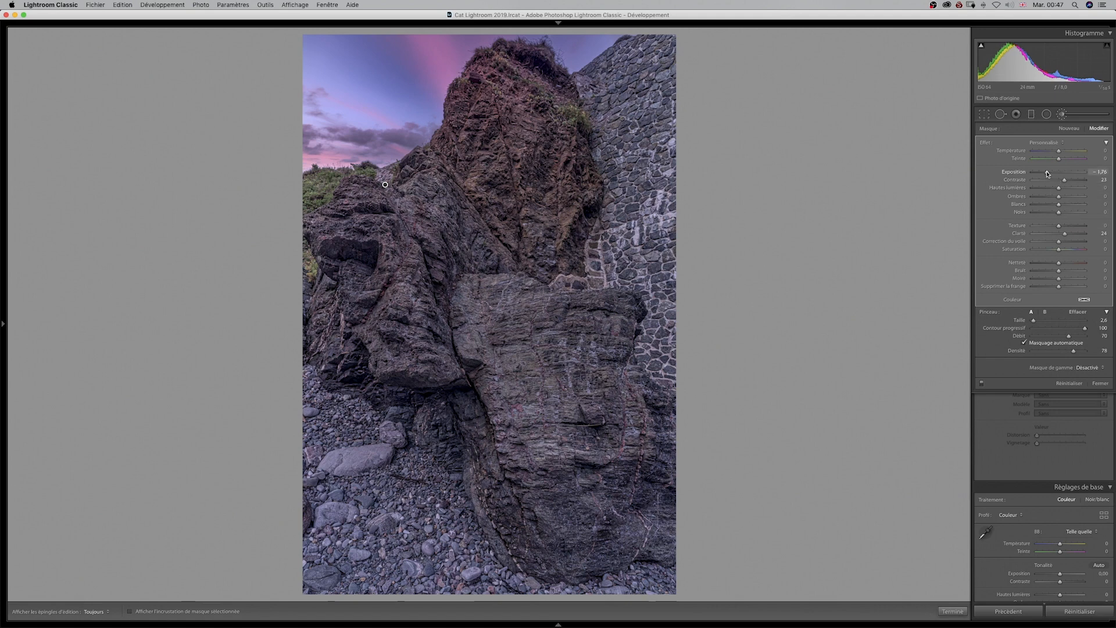
Lower the painted brush mask's exposure to -2.42 and compare the photo with and without the brush adjustment.
{"action": "mouse_move", "coordinate": [1057, 173]}
{"action": "left_mouse_down"}
{"action": "mouse_move", "coordinate": [1079, 171]}
{"action": "mouse_move", "coordinate": [1042, 173]}
{"action": "left_mouse_up"}
{"action": "left_click_drag", "start_coordinate": [1042, 172], "coordinate": [1044, 173]}
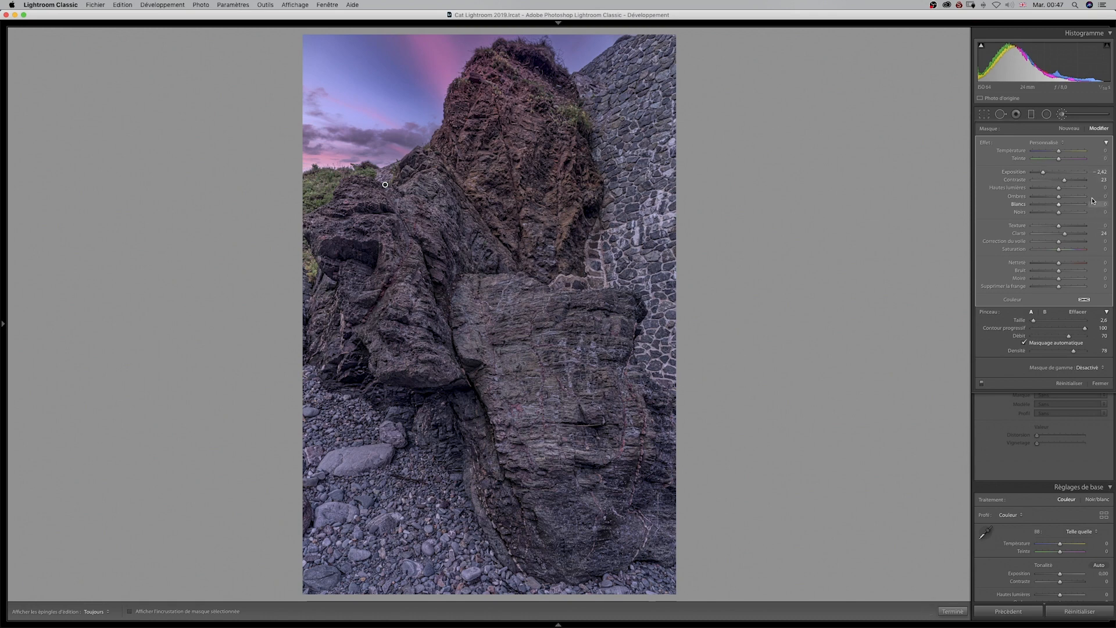
{"action": "left_click", "coordinate": [982, 383]}
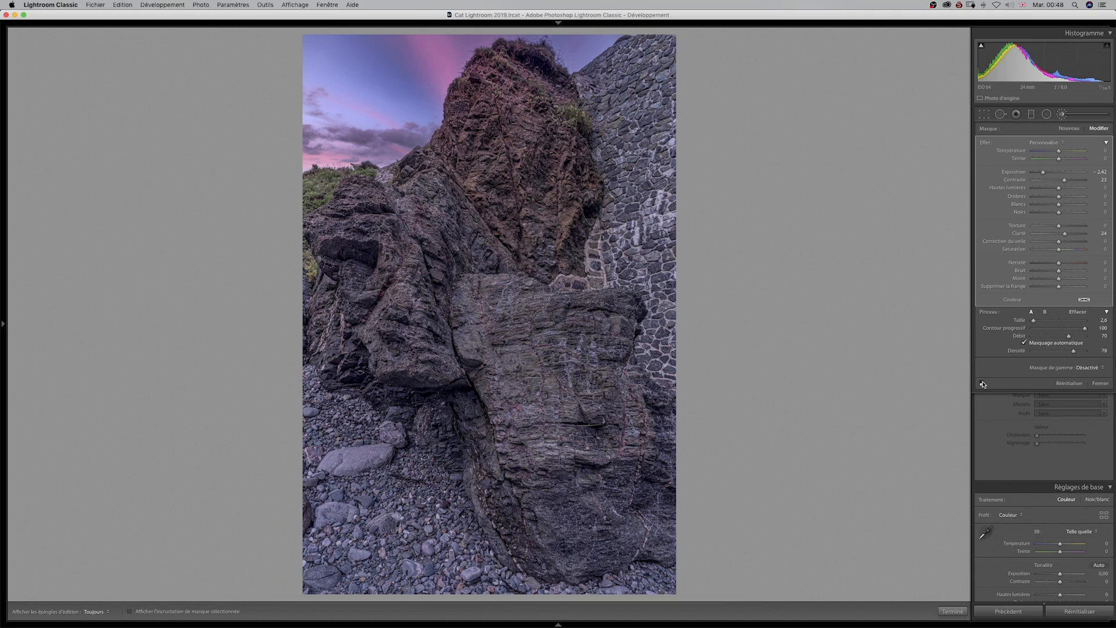
{"action": "left_click", "coordinate": [983, 384]}
{"action": "left_click", "coordinate": [982, 384]}
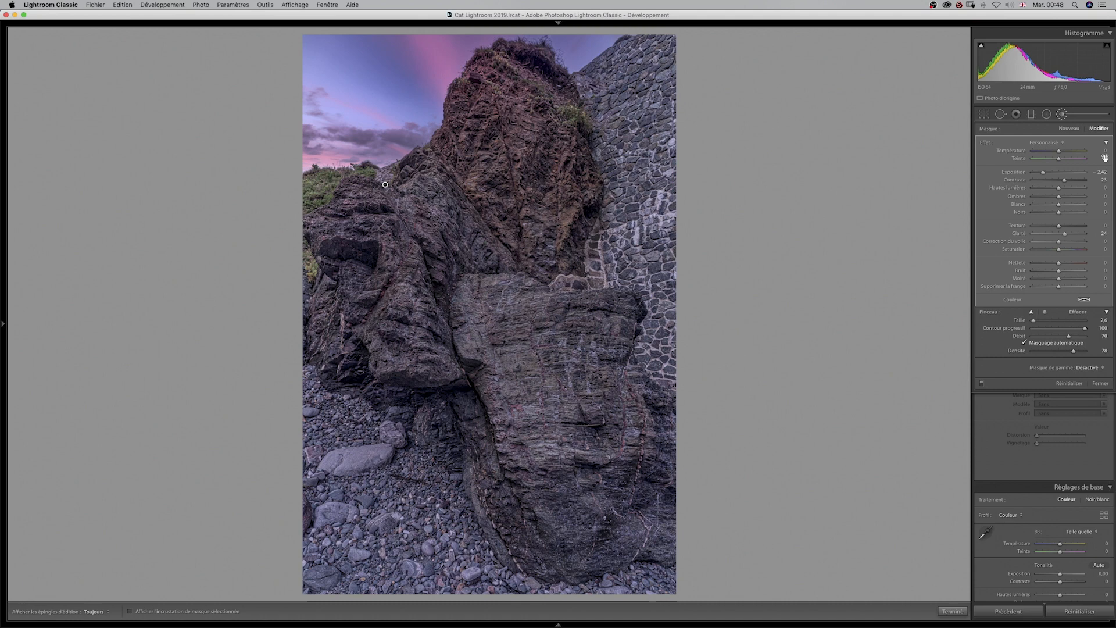
Start a new brush adjustment with exposure -1.61, texture 34, contrast 23 and clarity 24.
{"action": "left_click", "coordinate": [1073, 130]}
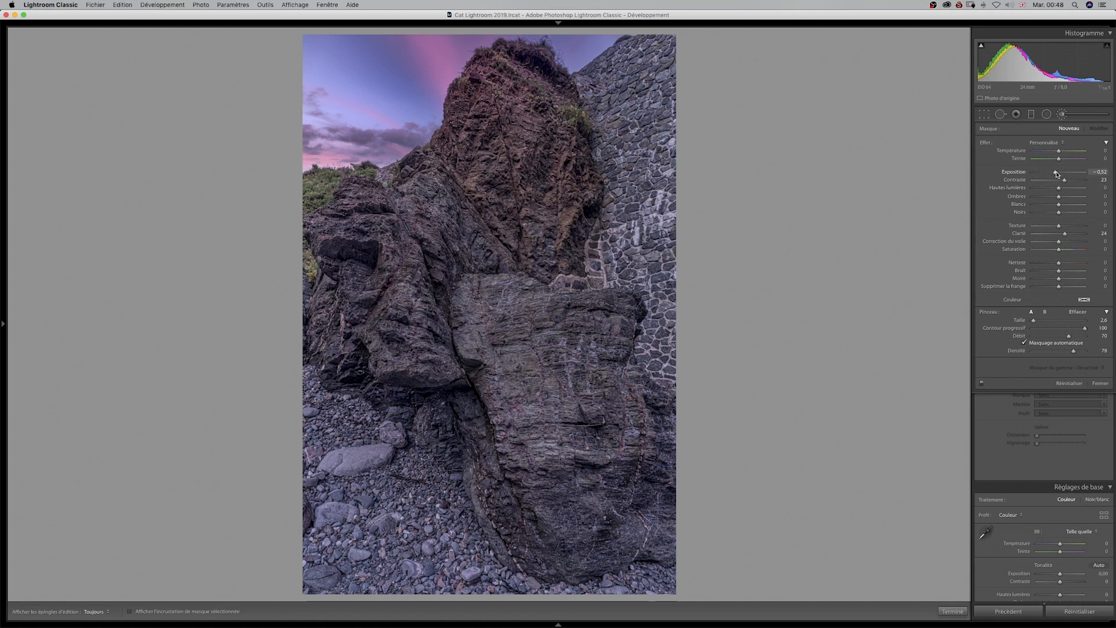
{"action": "left_click_drag", "start_coordinate": [1057, 173], "coordinate": [1048, 174]}
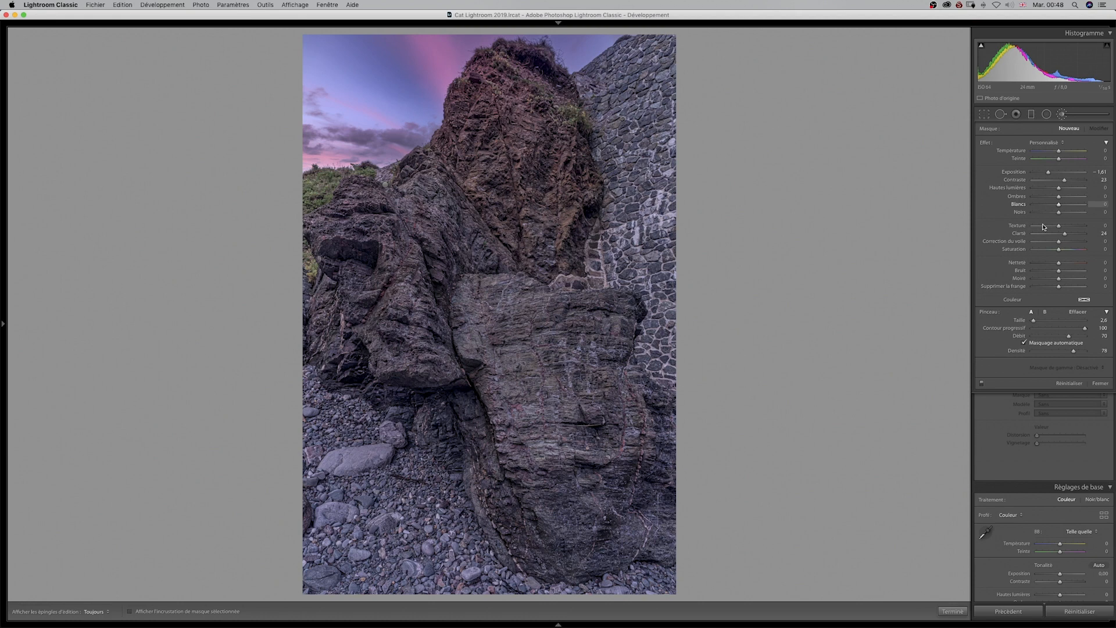
{"action": "left_click_drag", "start_coordinate": [1060, 228], "coordinate": [1067, 229]}
Paint the second brush over cracks on the rock faces and around the pebbles, and show its mask overlay.
{"action": "key", "text": "h"}
{"action": "left_click_drag", "start_coordinate": [584, 348], "coordinate": [613, 349]}
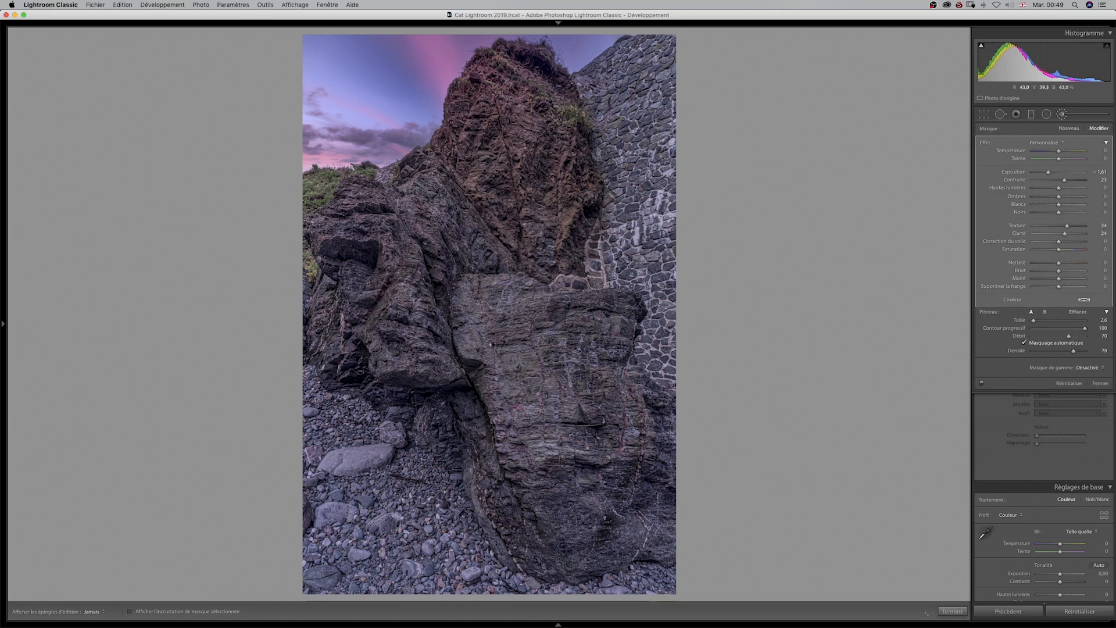
{"action": "key", "text": "o"}
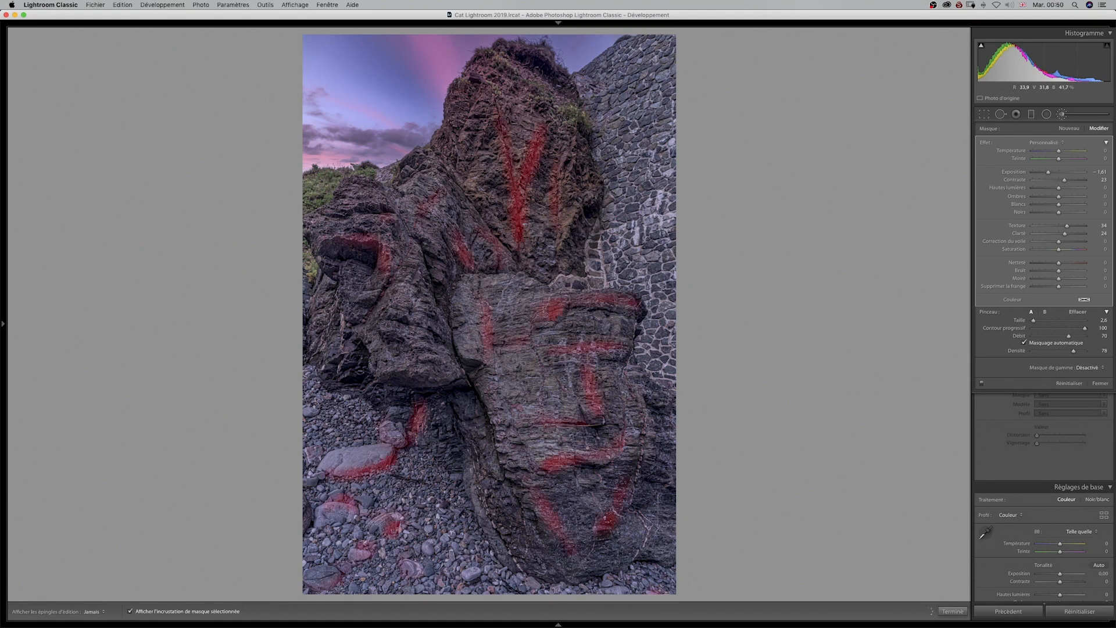
Extend the second brush over the stone wall, the front rock face and the rock edges beside the pebbles, and hide the mask overlay.
{"action": "left_click_drag", "start_coordinate": [638, 114], "coordinate": [661, 204]}
{"action": "left_click_drag", "start_coordinate": [669, 218], "coordinate": [601, 256]}
{"action": "left_click_drag", "start_coordinate": [651, 332], "coordinate": [666, 343]}
{"action": "mouse_move", "coordinate": [536, 370]}
{"action": "left_mouse_down"}
{"action": "mouse_move", "coordinate": [484, 374]}
{"action": "mouse_move", "coordinate": [495, 375]}
{"action": "left_mouse_up"}
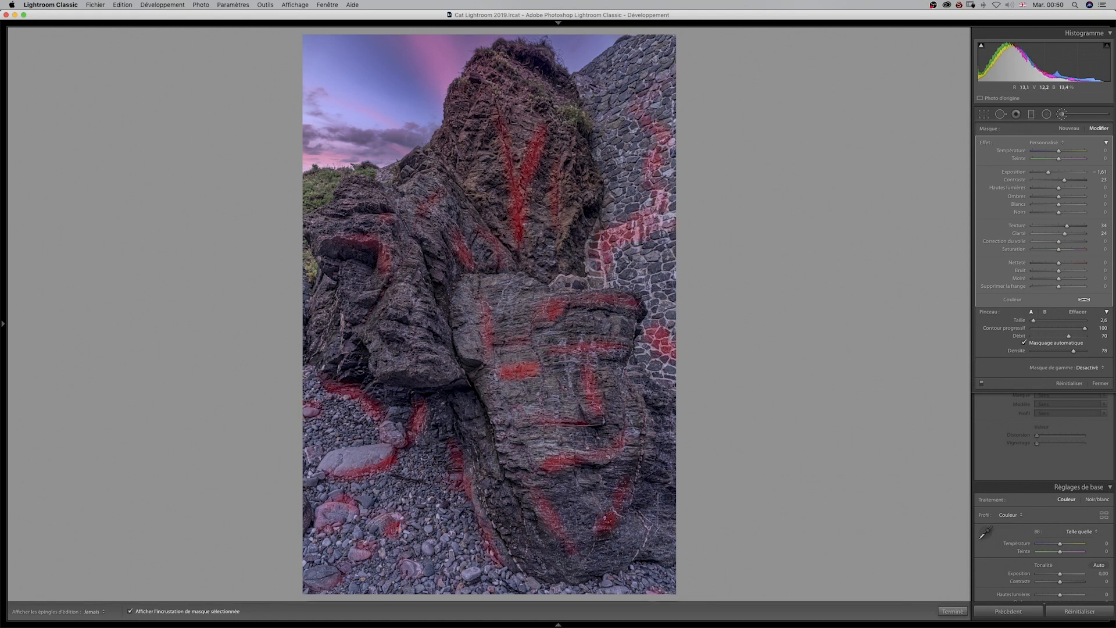
{"action": "left_click", "coordinate": [131, 613]}
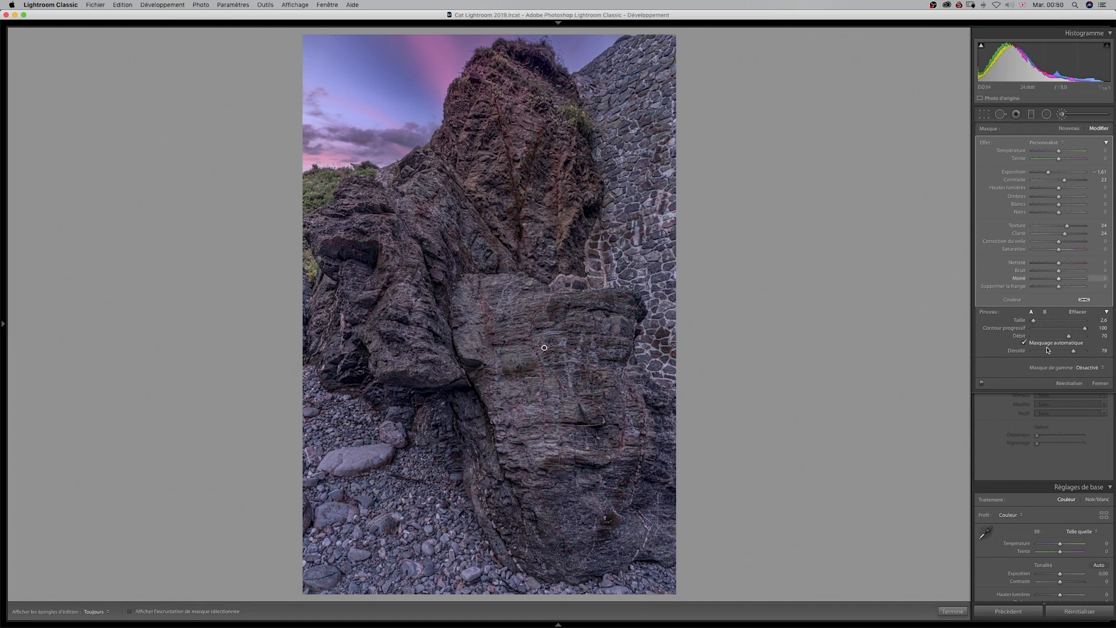
Compare the photo with and without the brush adjustments and close the brush tool.
{"action": "left_click", "coordinate": [982, 384]}
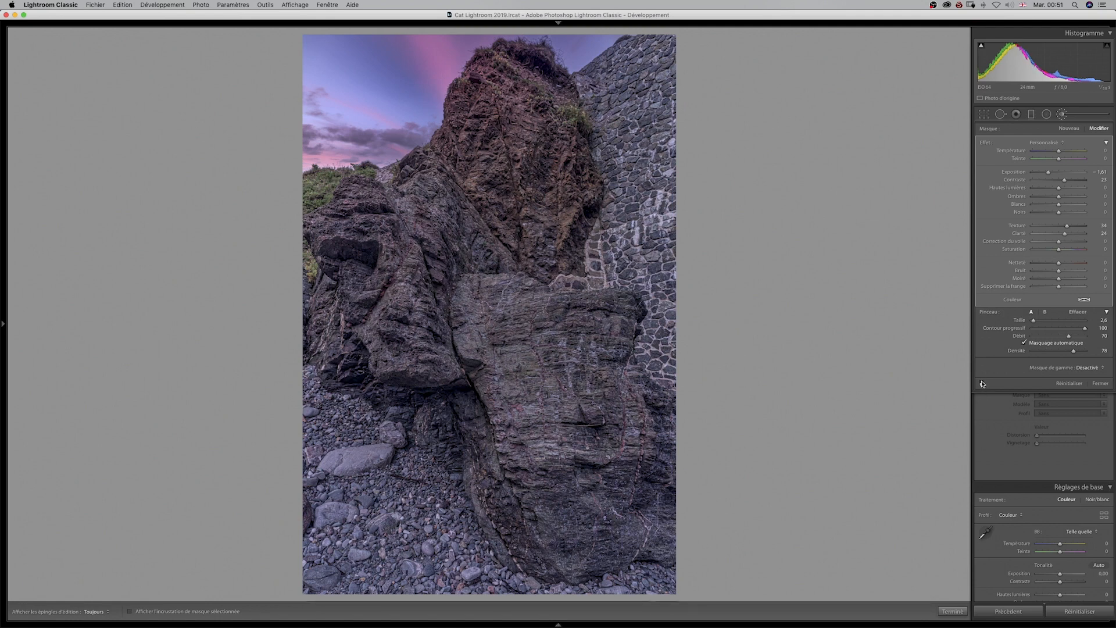
{"action": "left_click", "coordinate": [982, 384]}
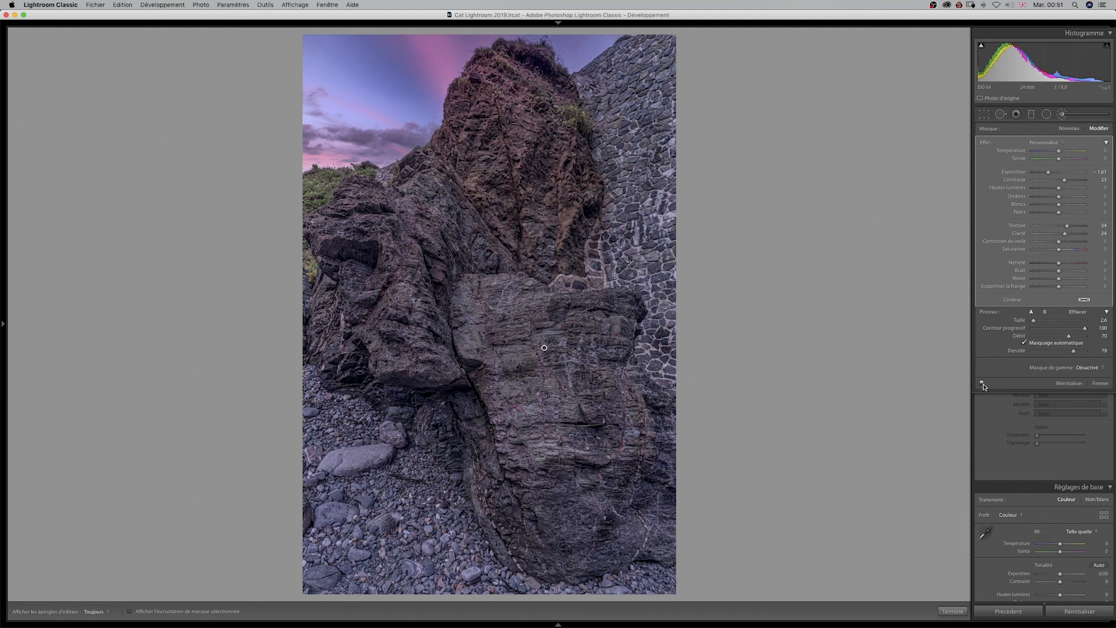
{"action": "left_click", "coordinate": [982, 385]}
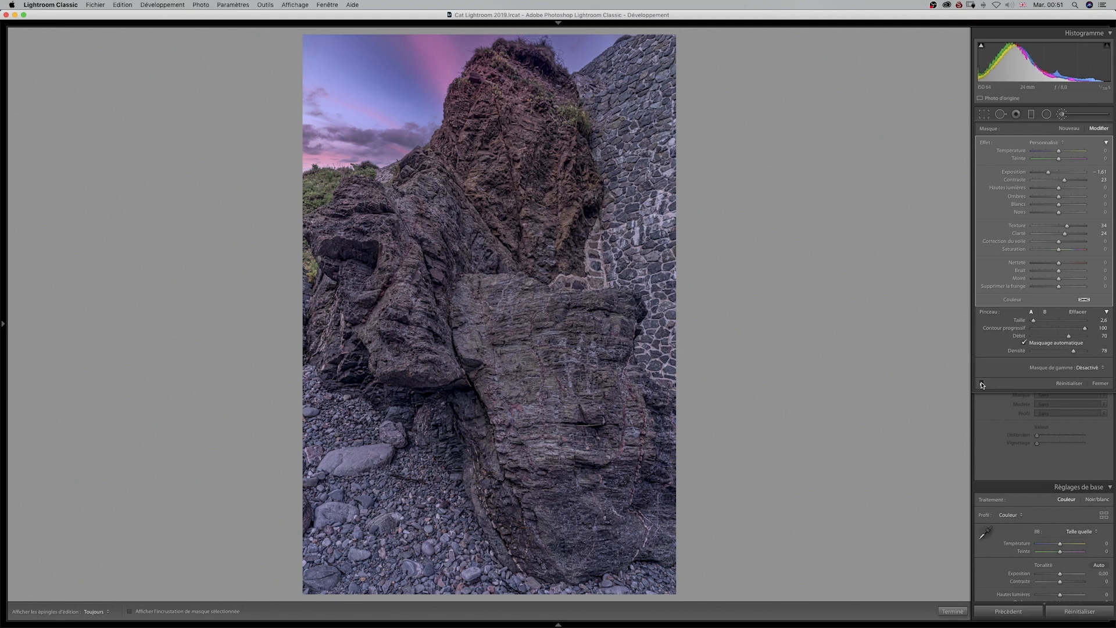
{"action": "left_click", "coordinate": [983, 384]}
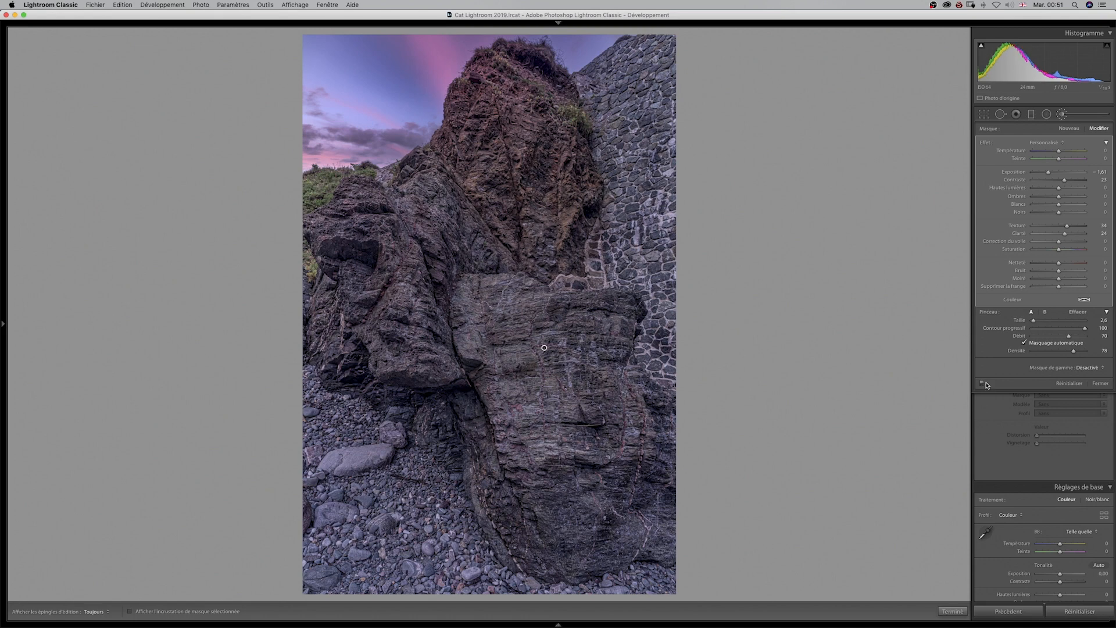
{"action": "left_click", "coordinate": [1109, 385]}
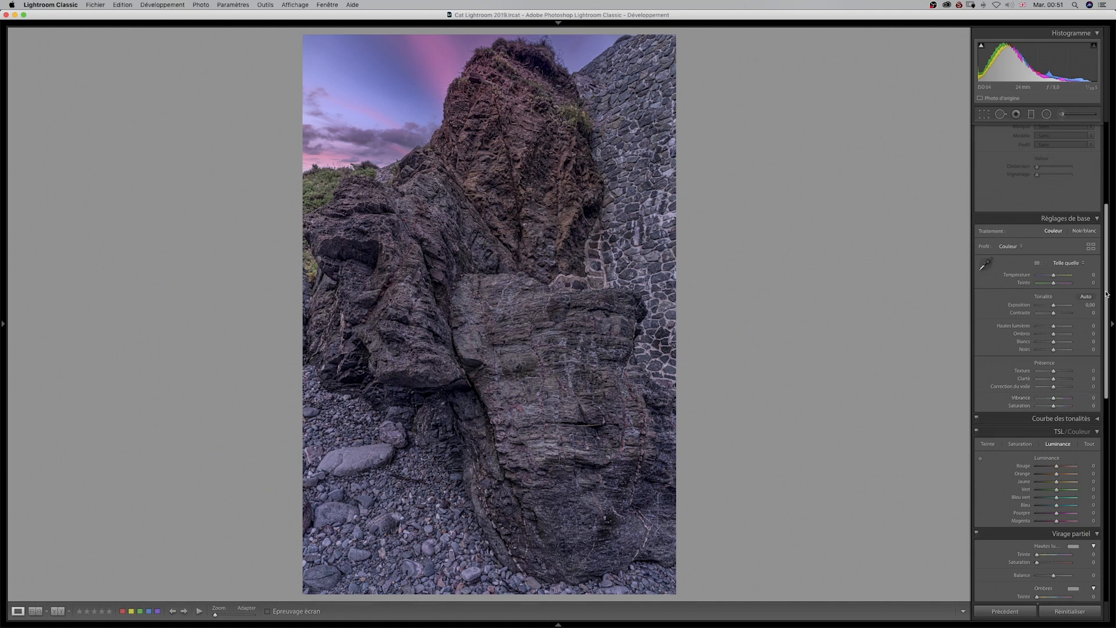
Add a post-crop vignette in the Incrustation de peinture style with amount -54 and feather 100.
{"action": "left_click_drag", "start_coordinate": [1106, 293], "coordinate": [1114, 495]}
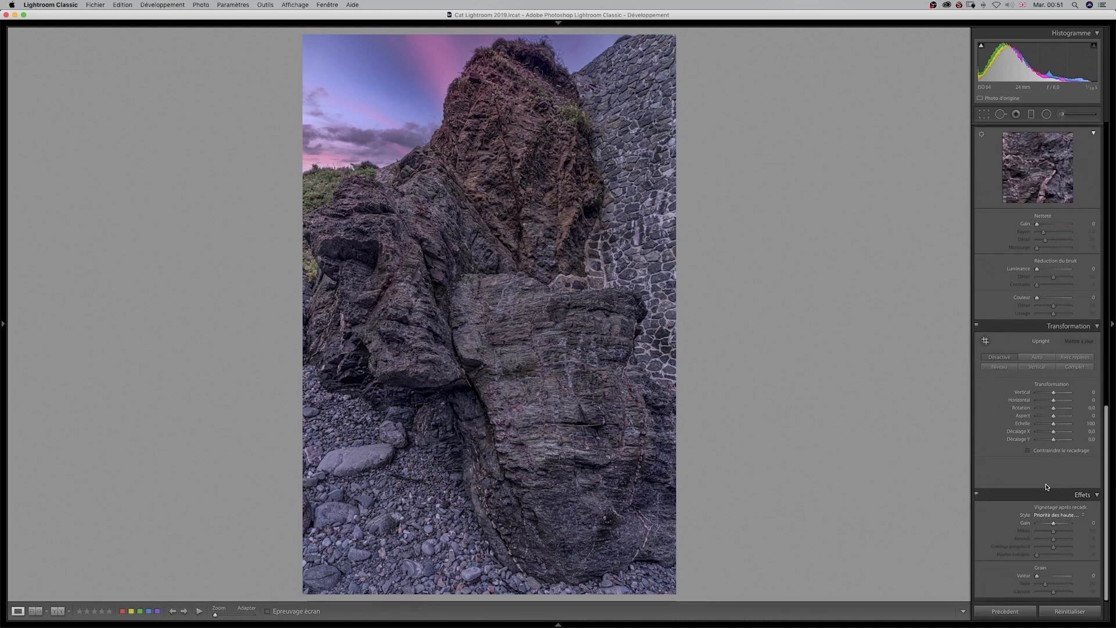
{"action": "left_click", "coordinate": [1074, 516]}
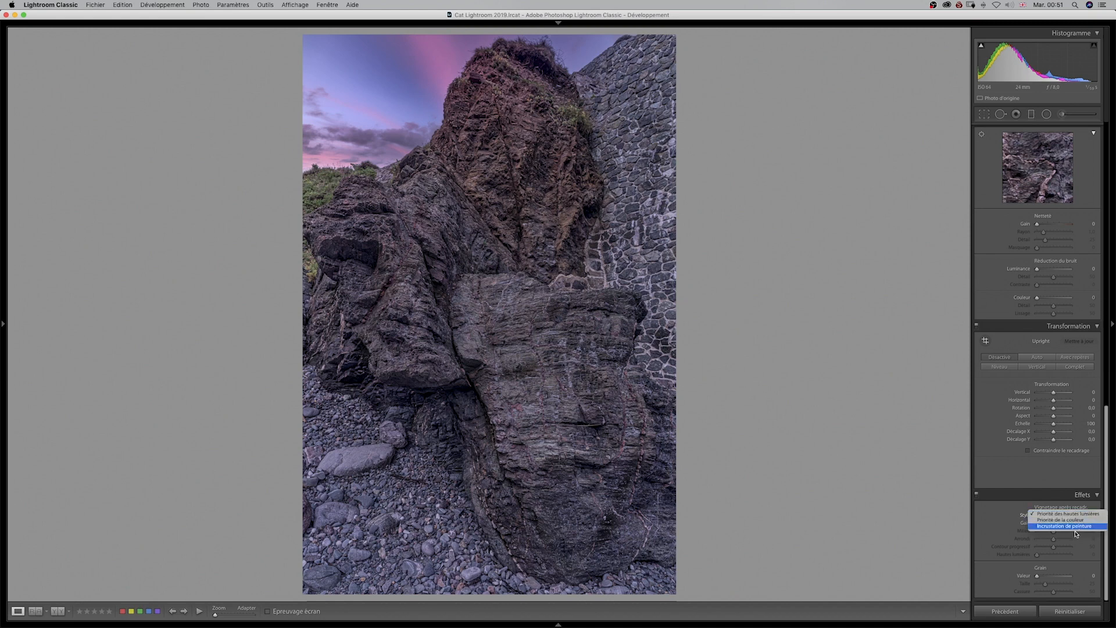
{"action": "left_click", "coordinate": [1076, 526]}
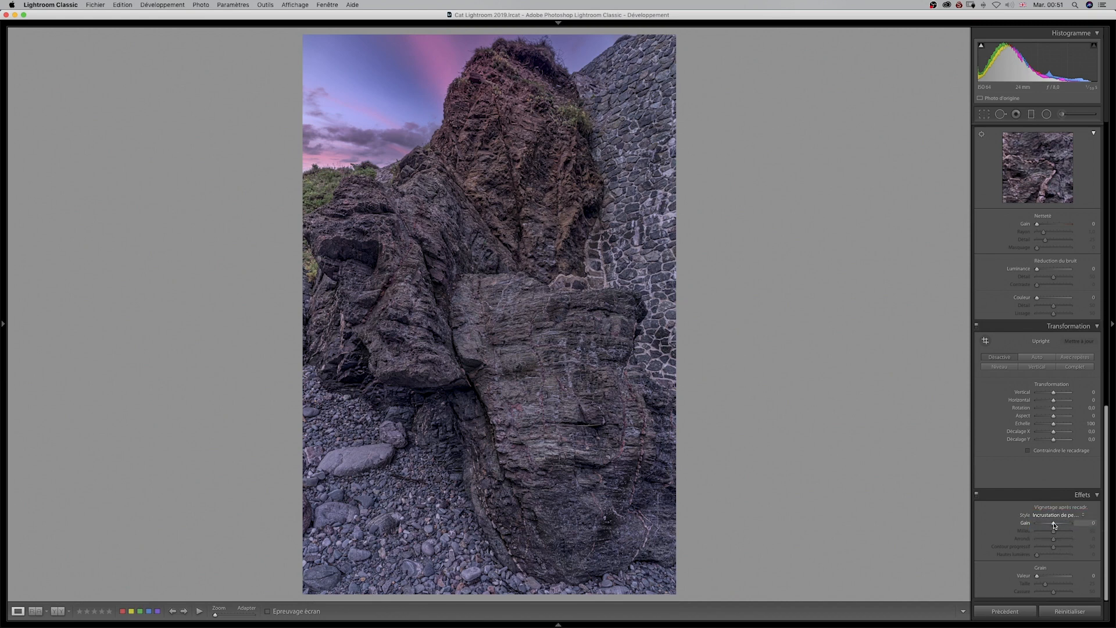
{"action": "left_click_drag", "start_coordinate": [1054, 526], "coordinate": [1043, 526]}
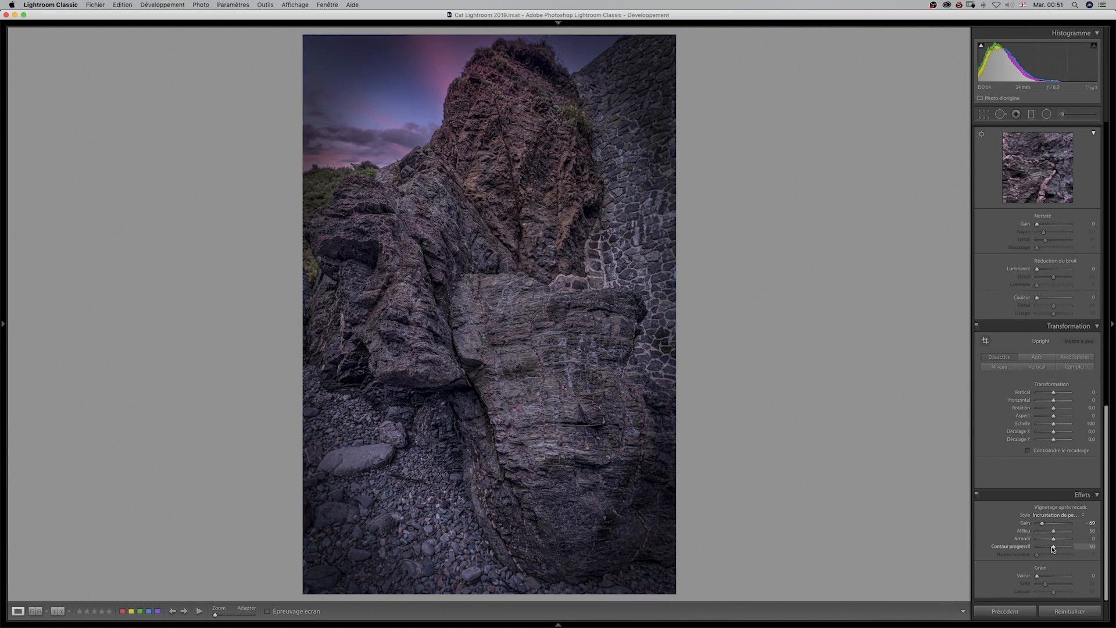
{"action": "left_click_drag", "start_coordinate": [1054, 549], "coordinate": [1083, 544]}
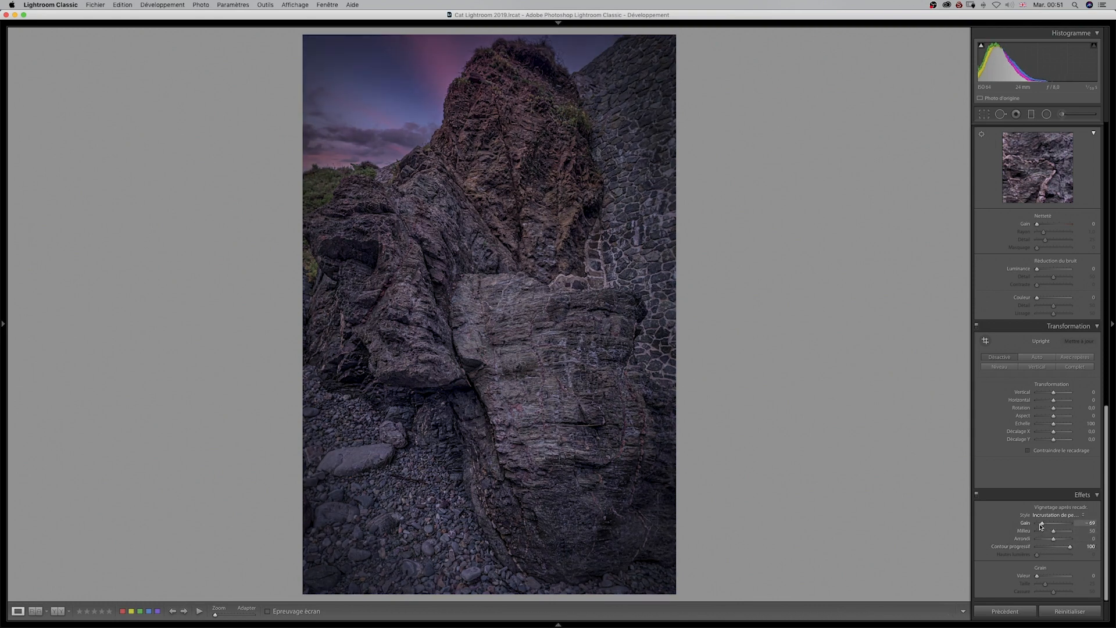
{"action": "left_click_drag", "start_coordinate": [1044, 525], "coordinate": [1046, 525]}
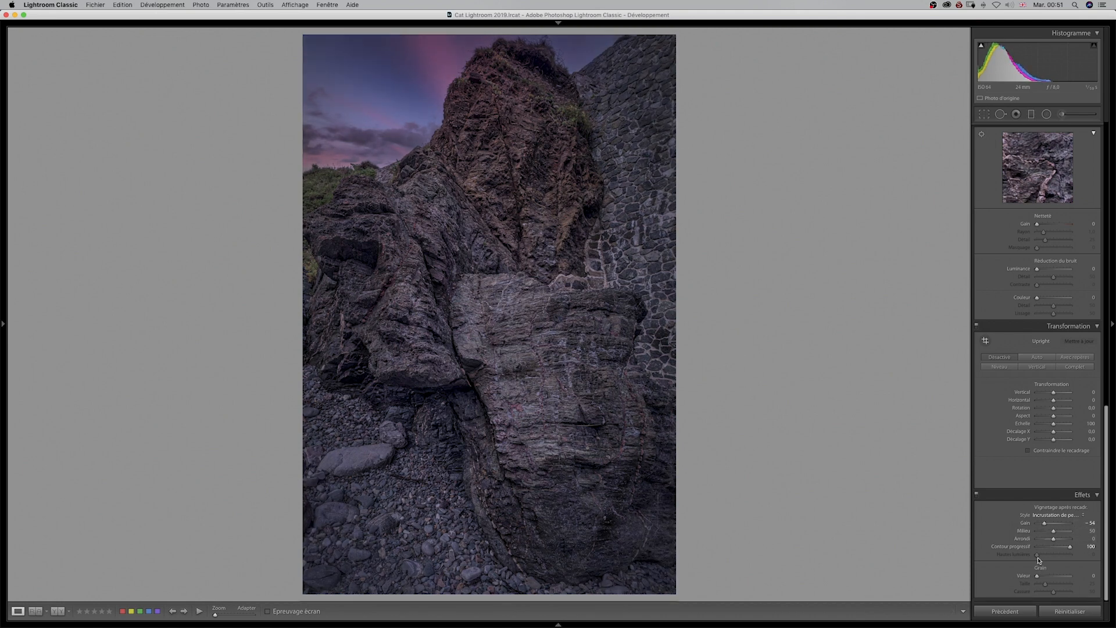
Try the Priorité des hautes lumières vignette style and switch back to Incrustation de peinture.
{"action": "left_click", "coordinate": [1082, 516]}
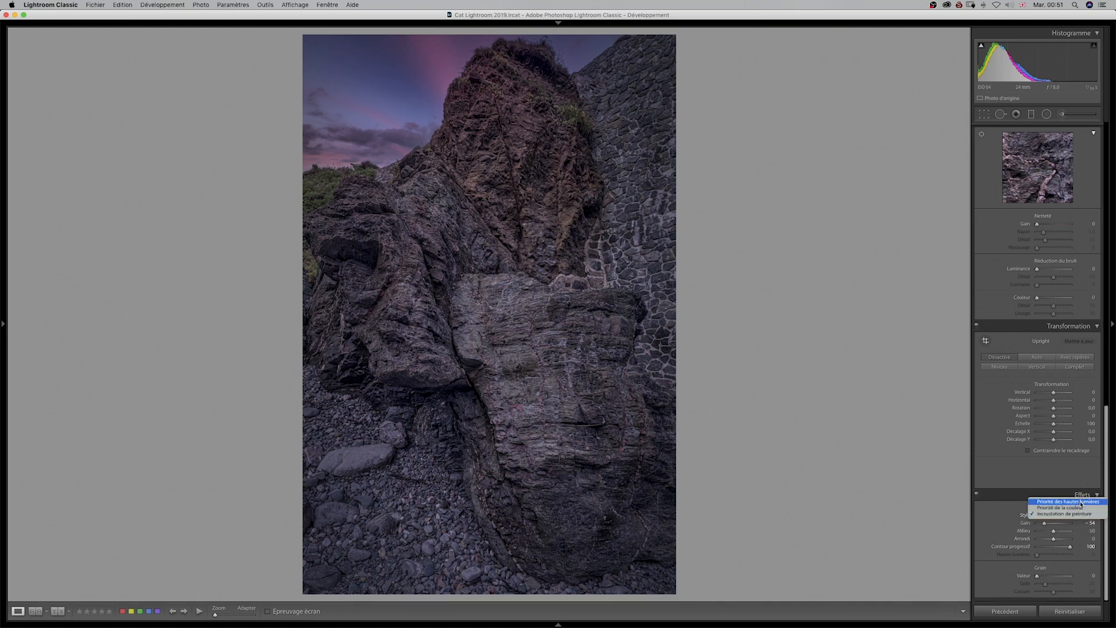
{"action": "left_click", "coordinate": [1082, 502]}
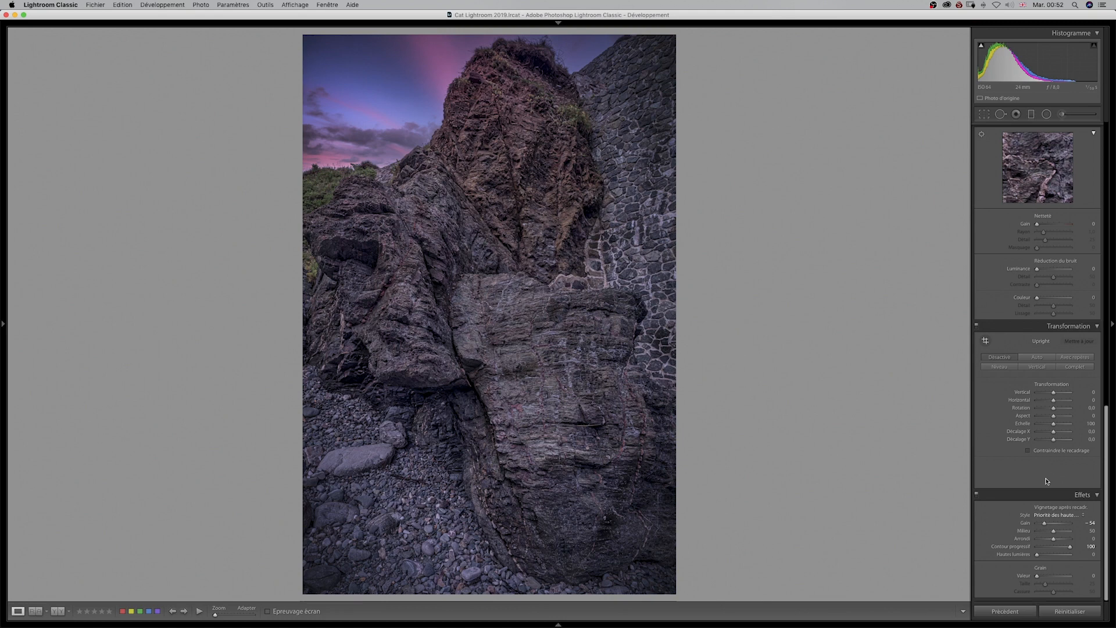
{"action": "left_click", "coordinate": [1075, 516]}
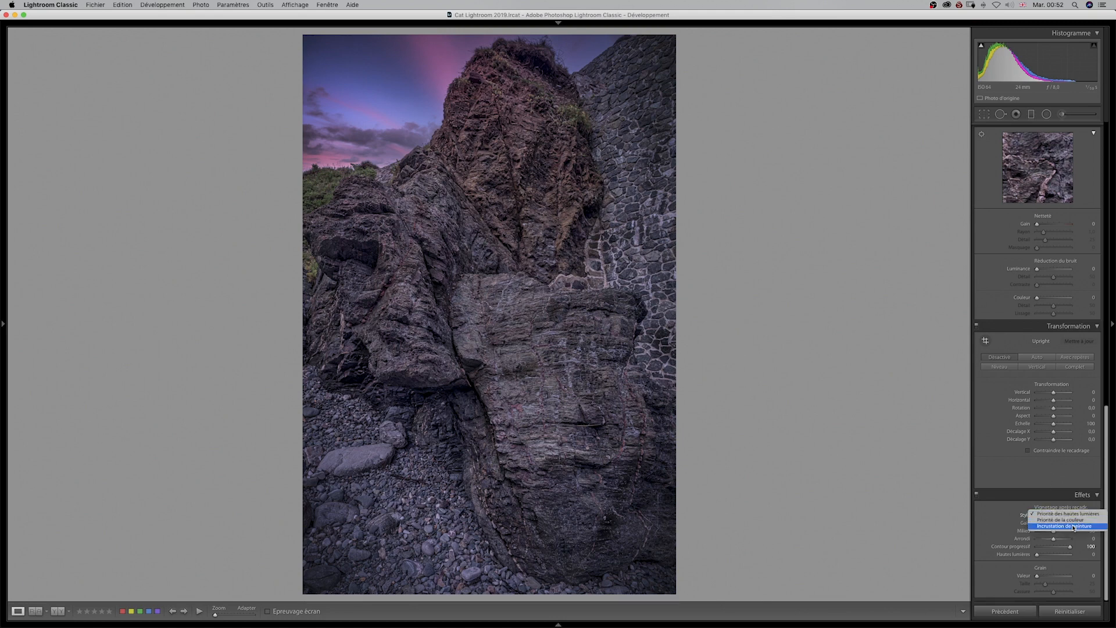
{"action": "left_click", "coordinate": [1073, 527]}
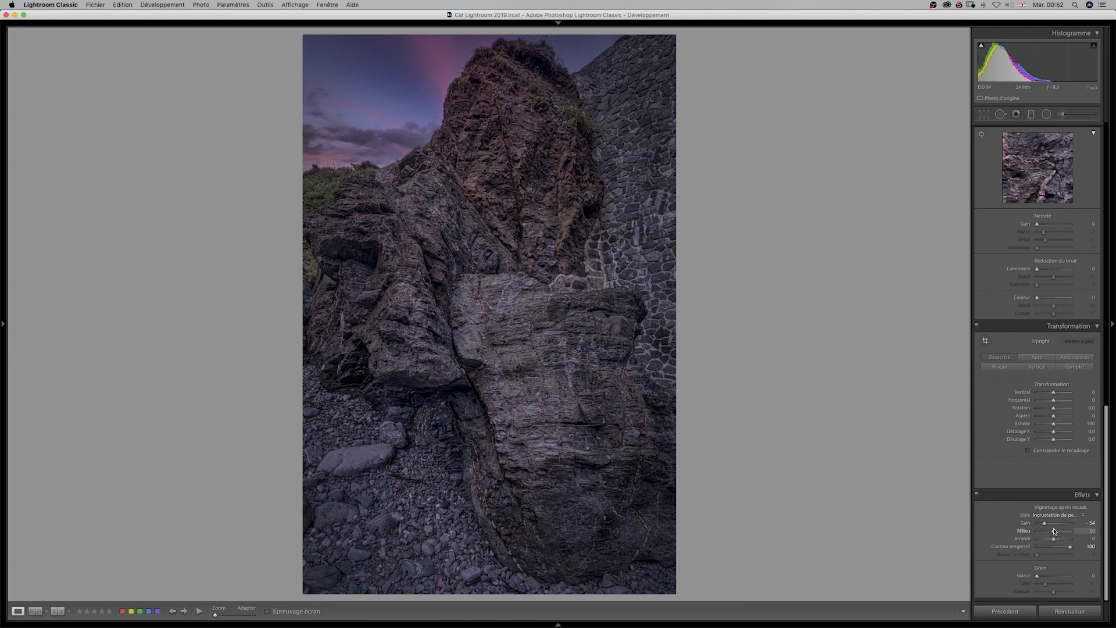
Set the vignette's midpoint to 0, its roundness to +100 and its amount to -25.
{"action": "left_click_drag", "start_coordinate": [1054, 532], "coordinate": [1006, 532]}
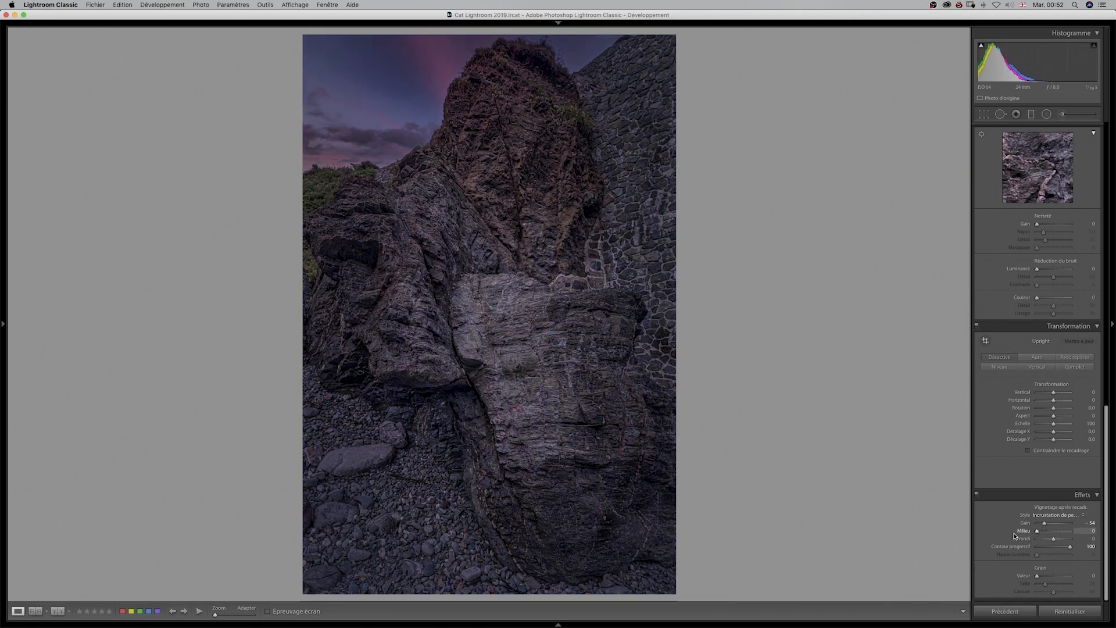
{"action": "left_click_drag", "start_coordinate": [1054, 539], "coordinate": [1085, 539]}
{"action": "left_click_drag", "start_coordinate": [1055, 541], "coordinate": [1087, 538]}
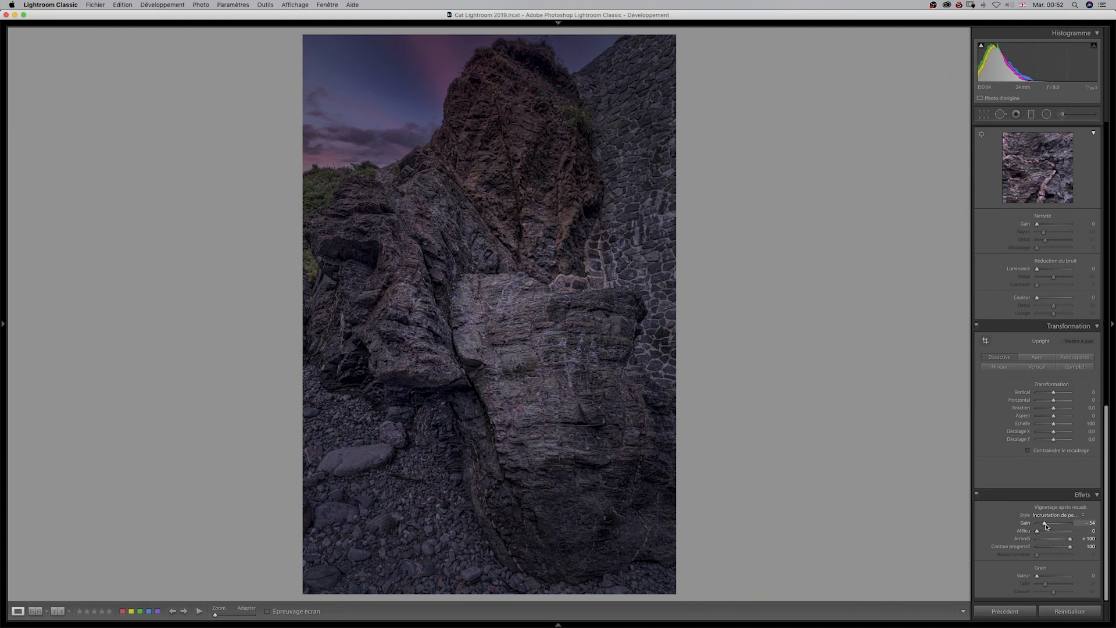
{"action": "left_click_drag", "start_coordinate": [1047, 524], "coordinate": [1050, 520]}
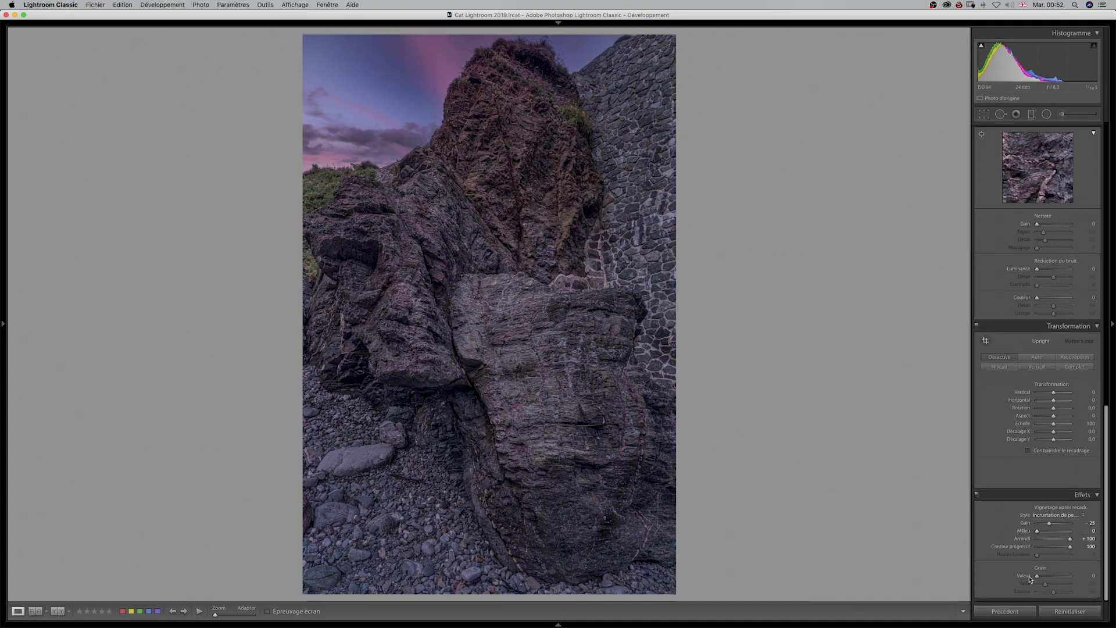
{"action": "mouse_move", "coordinate": [912, 626]}
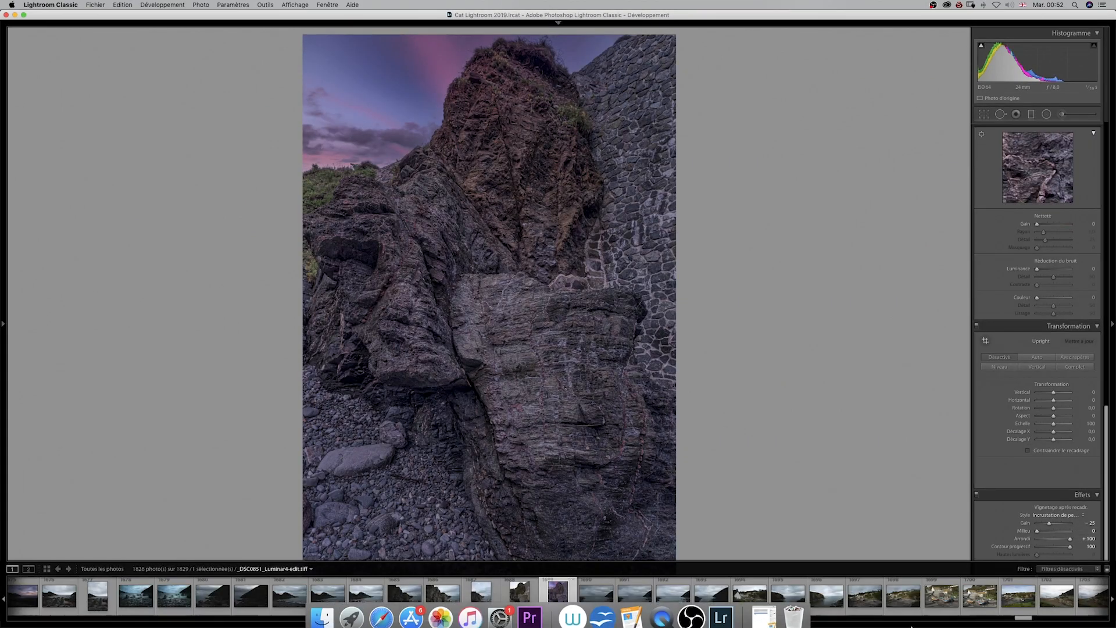
Reset the radial filter settings and draw a radial filter over the rocks with exposure 0.89, clarity 20 and feather 100.
{"action": "left_click", "coordinate": [1047, 114]}
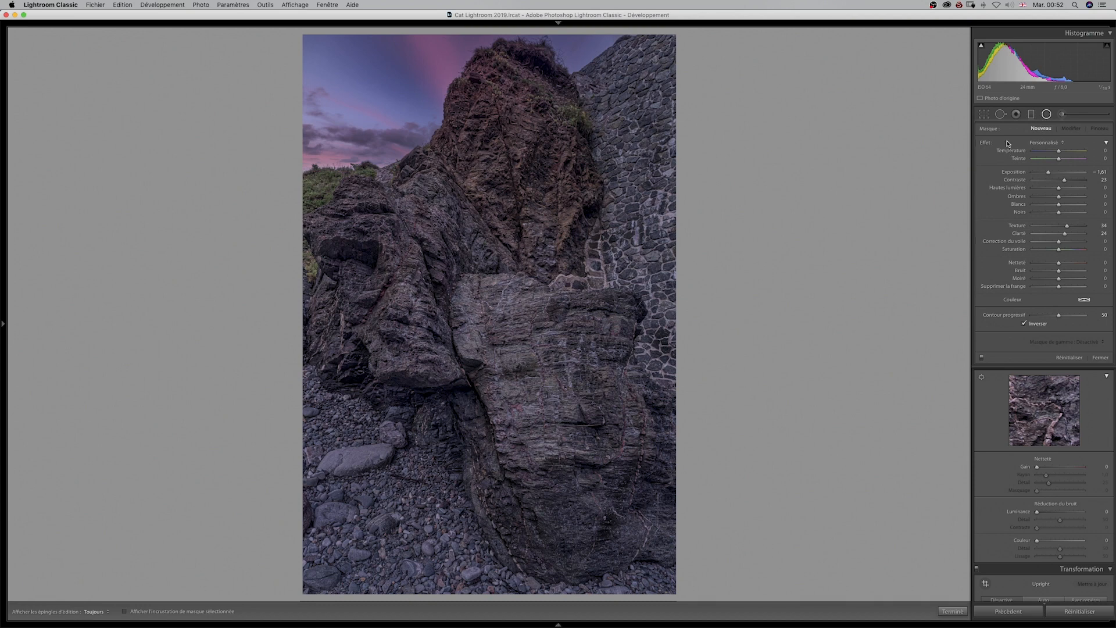
{"action": "double_click", "coordinate": [987, 142]}
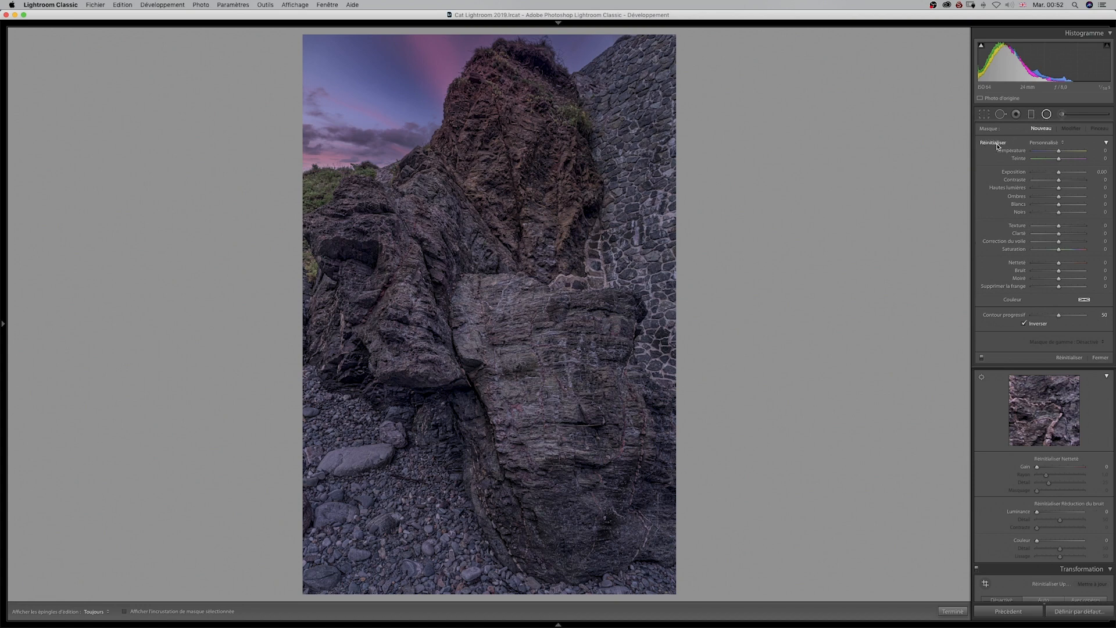
{"action": "left_click_drag", "start_coordinate": [548, 365], "coordinate": [592, 424]}
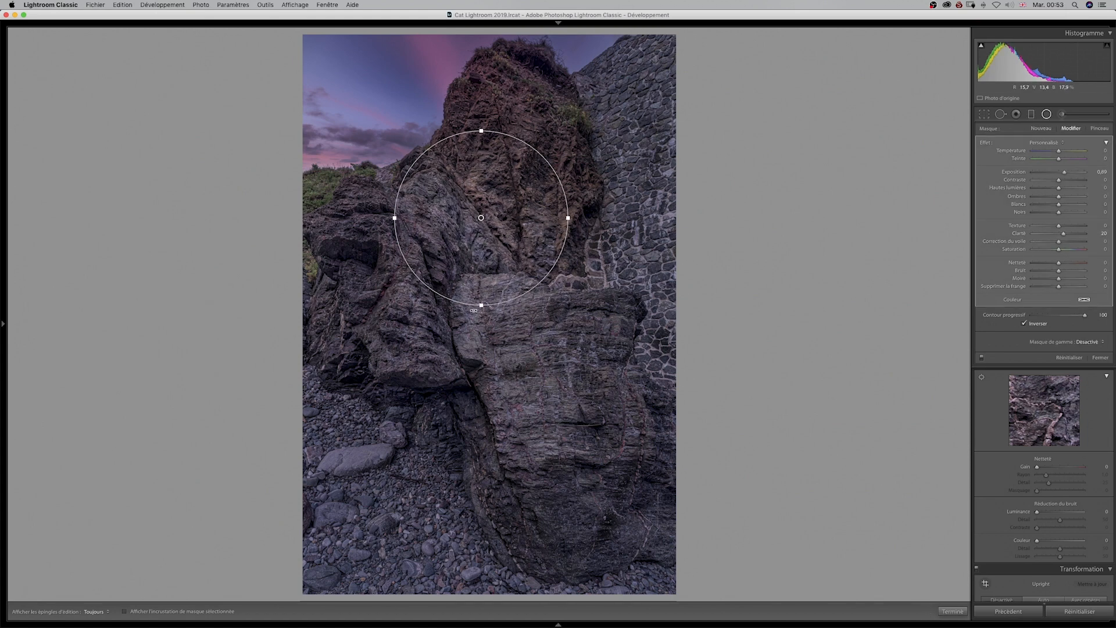
Reshape the radial filter's oval and move it over the shoreline rock, ending on the upper part of the stone wall.
{"action": "left_click_drag", "start_coordinate": [480, 337], "coordinate": [480, 344]}
{"action": "left_click_drag", "start_coordinate": [482, 220], "coordinate": [337, 287]}
{"action": "left_click_drag", "start_coordinate": [349, 391], "coordinate": [341, 379]}
{"action": "left_click_drag", "start_coordinate": [315, 285], "coordinate": [666, 70]}
Compare the photo with and without the radial filter and close the filter tool.
{"action": "left_click", "coordinate": [981, 358]}
{"action": "left_click", "coordinate": [981, 359]}
{"action": "left_click", "coordinate": [981, 358]}
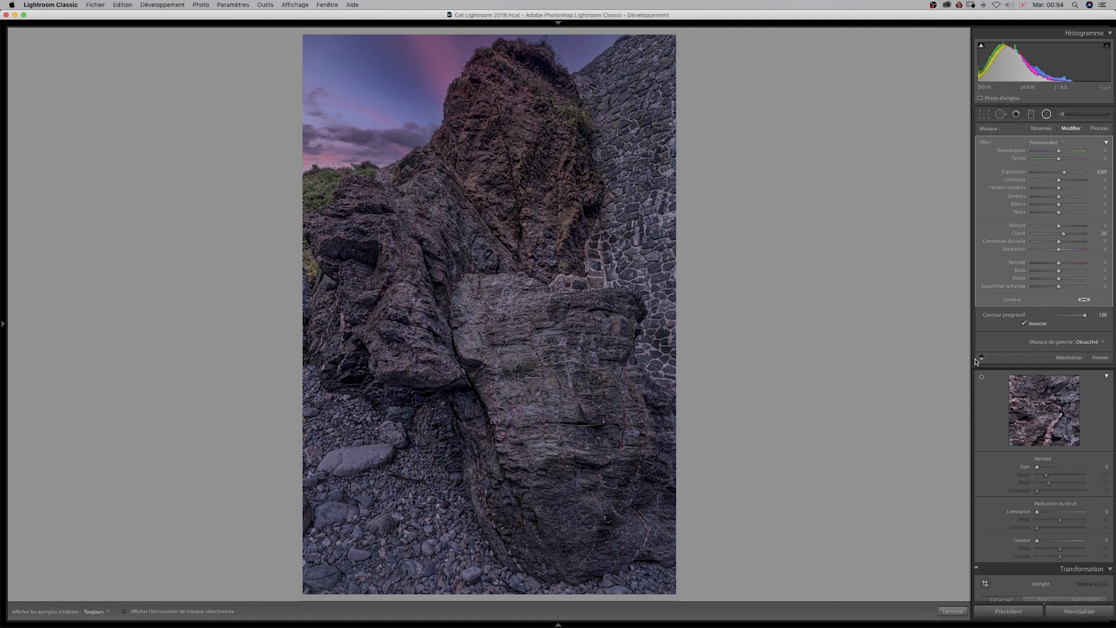
{"action": "left_click", "coordinate": [983, 359]}
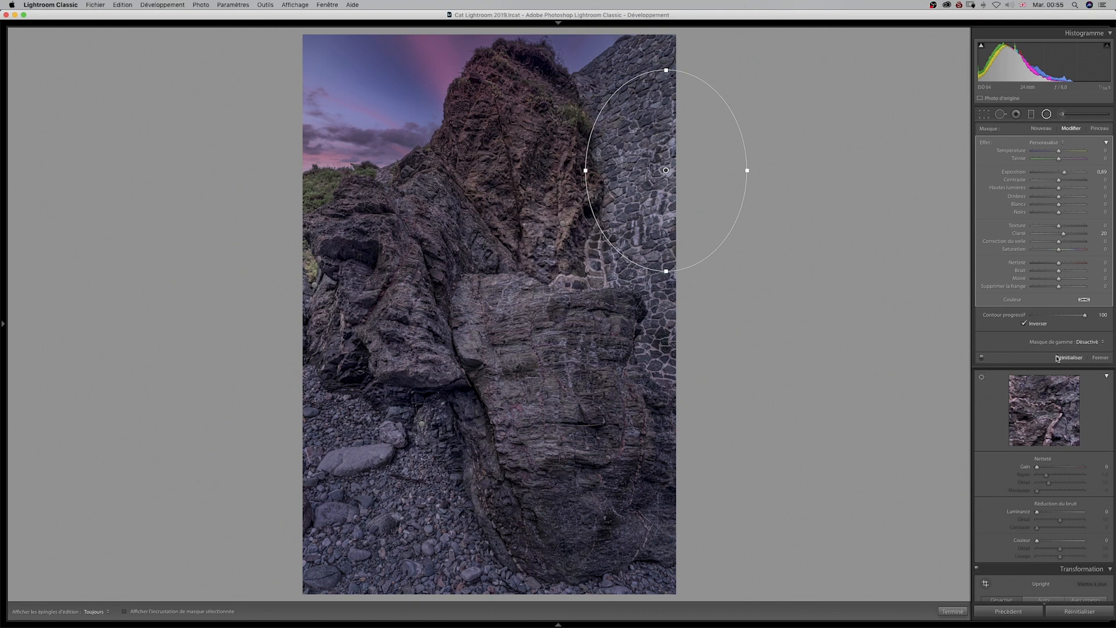
{"action": "left_click", "coordinate": [1100, 359]}
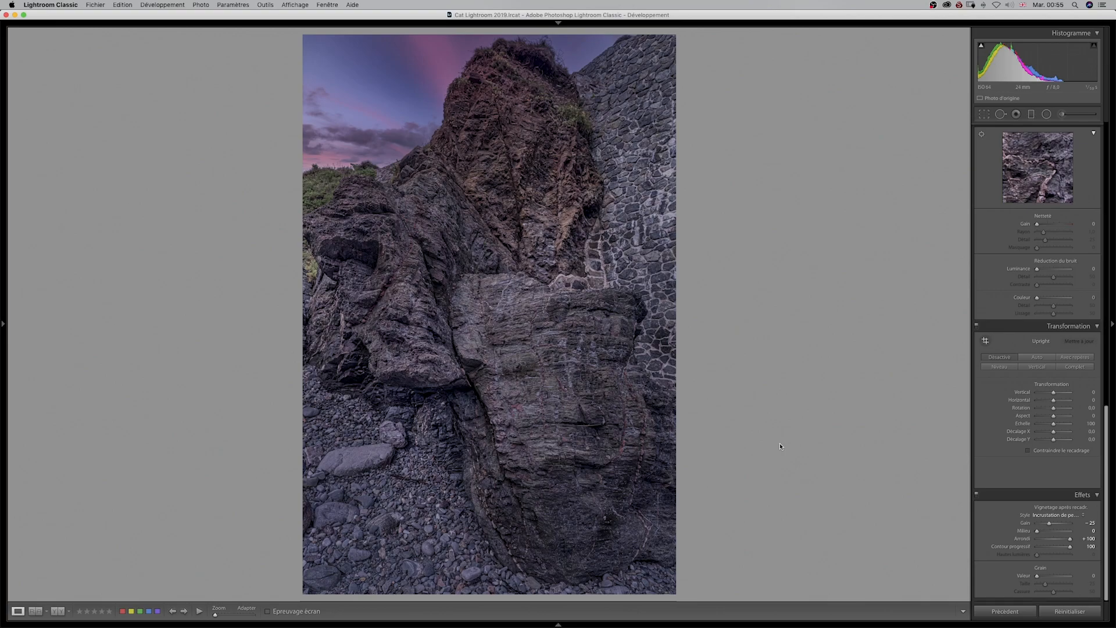
View the photo full screen, return to the normal view and compare the before and after versions repeatedly.
{"action": "key", "text": "f"}
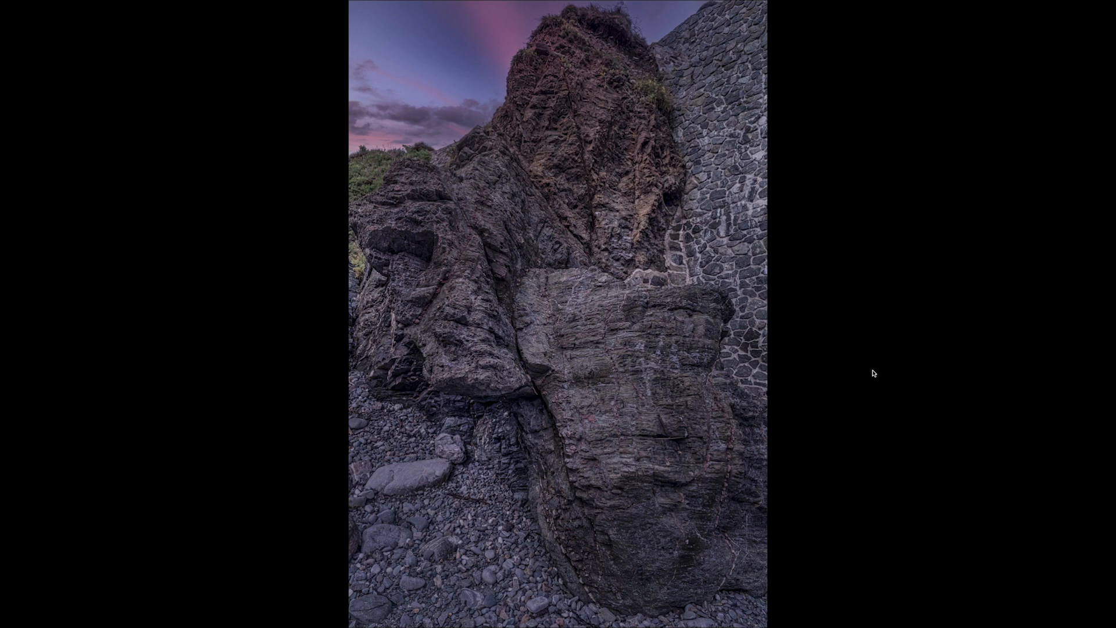
{"action": "key", "text": "f"}
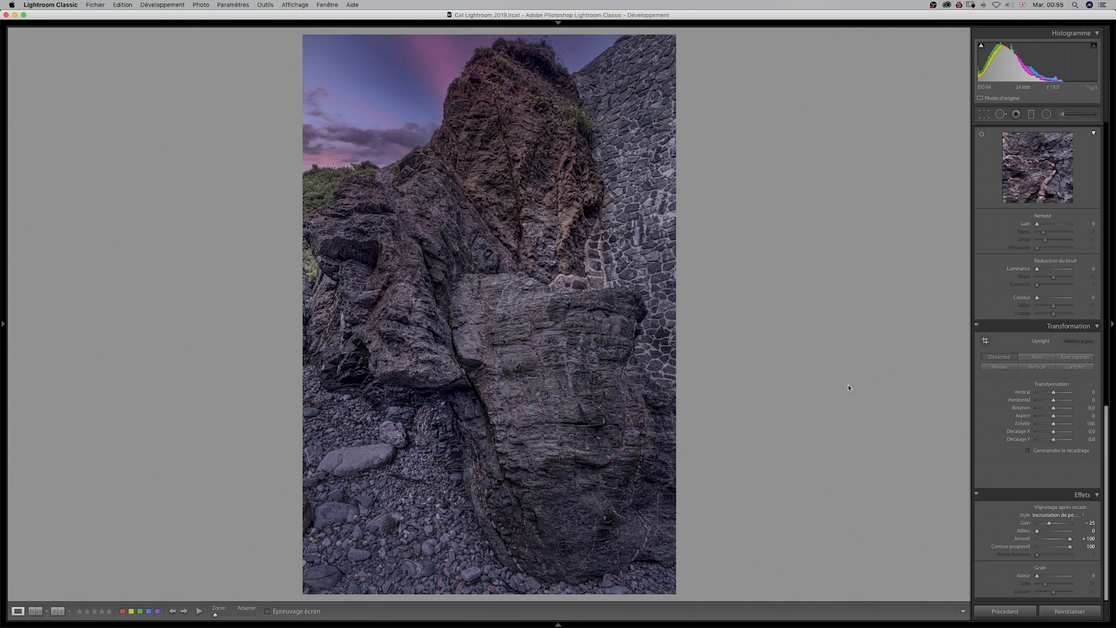
{"action": "key", "text": "backslash"}
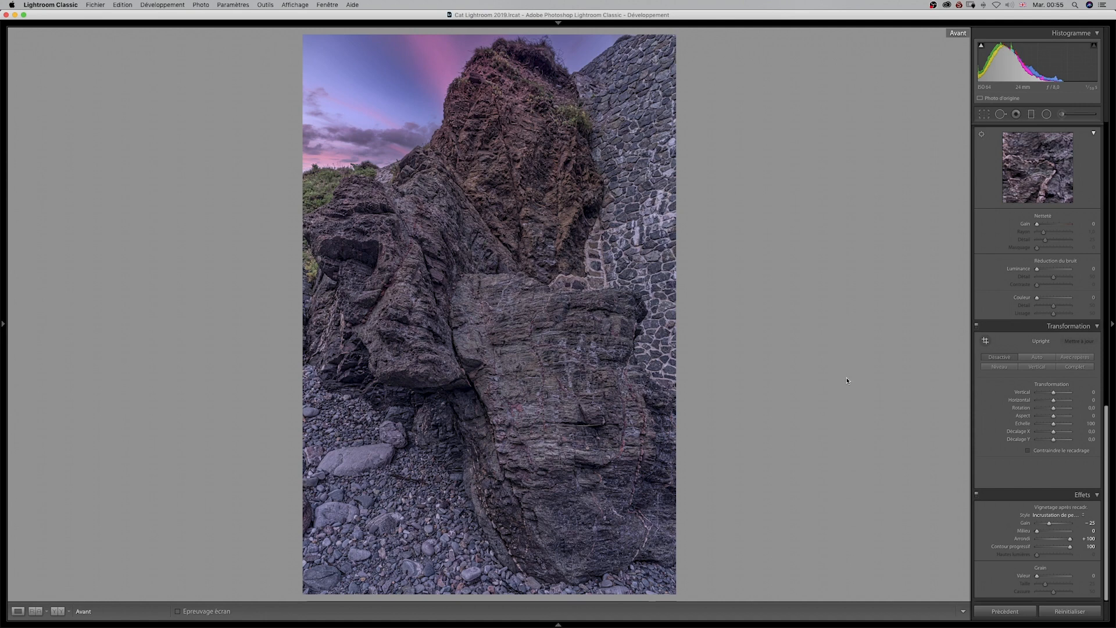
{"action": "key", "text": "backslash"}
{"action": "key", "text": "backslash"}
{"action": "key", "text": "backslash"}
{"action": "key", "text": "backslash"}
{"action": "key", "text": "backslash"}
{"action": "key", "text": "backslash"}
{"action": "key", "text": "backslash"}
{"action": "key", "text": "backslash"}
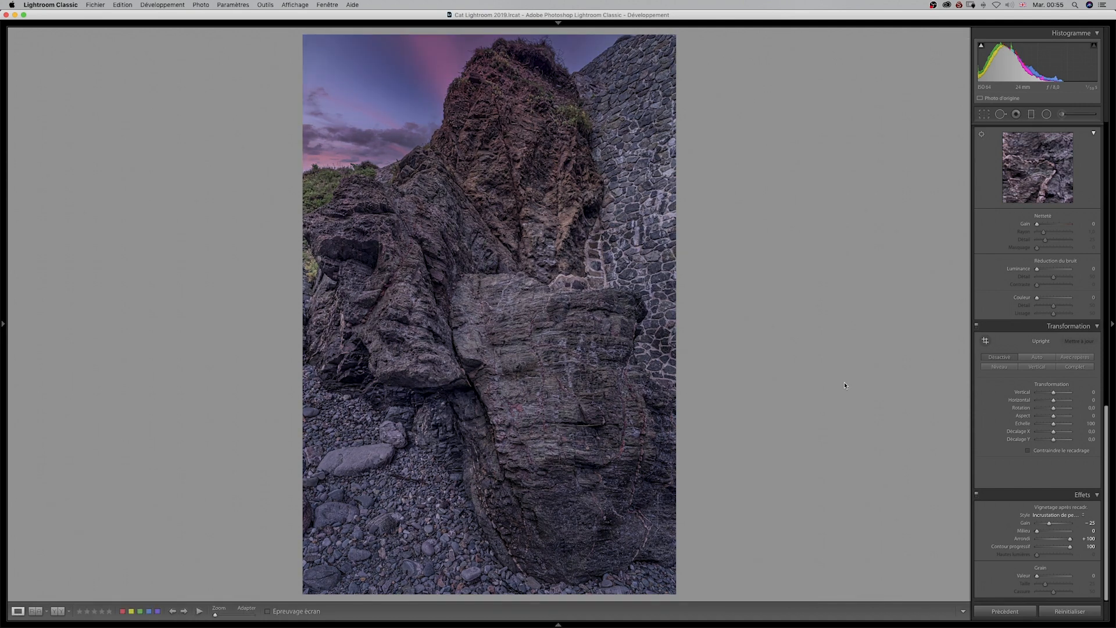
{"action": "key", "text": "backslash"}
{"action": "key", "text": "backslash"}
{"action": "key", "text": "backslash"}
{"action": "key", "text": "backslash"}
{"action": "key", "text": "backslash"}
{"action": "key", "text": "backslash"}
{"action": "key", "text": "backslash"}
{"action": "key", "text": "backslash"}
{"action": "key", "text": "backslash"}
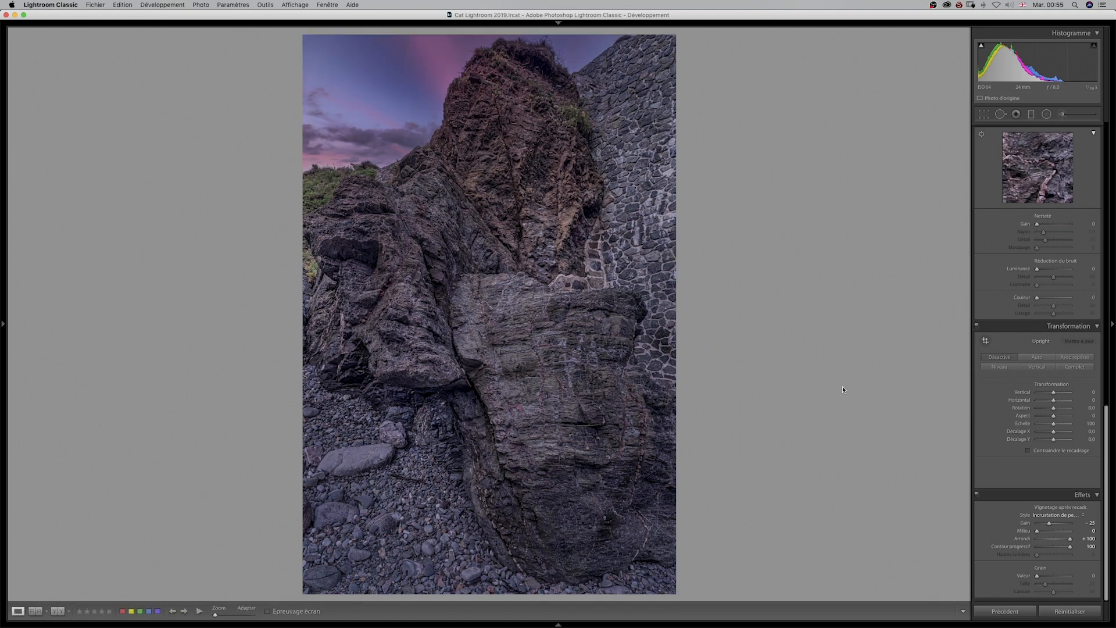